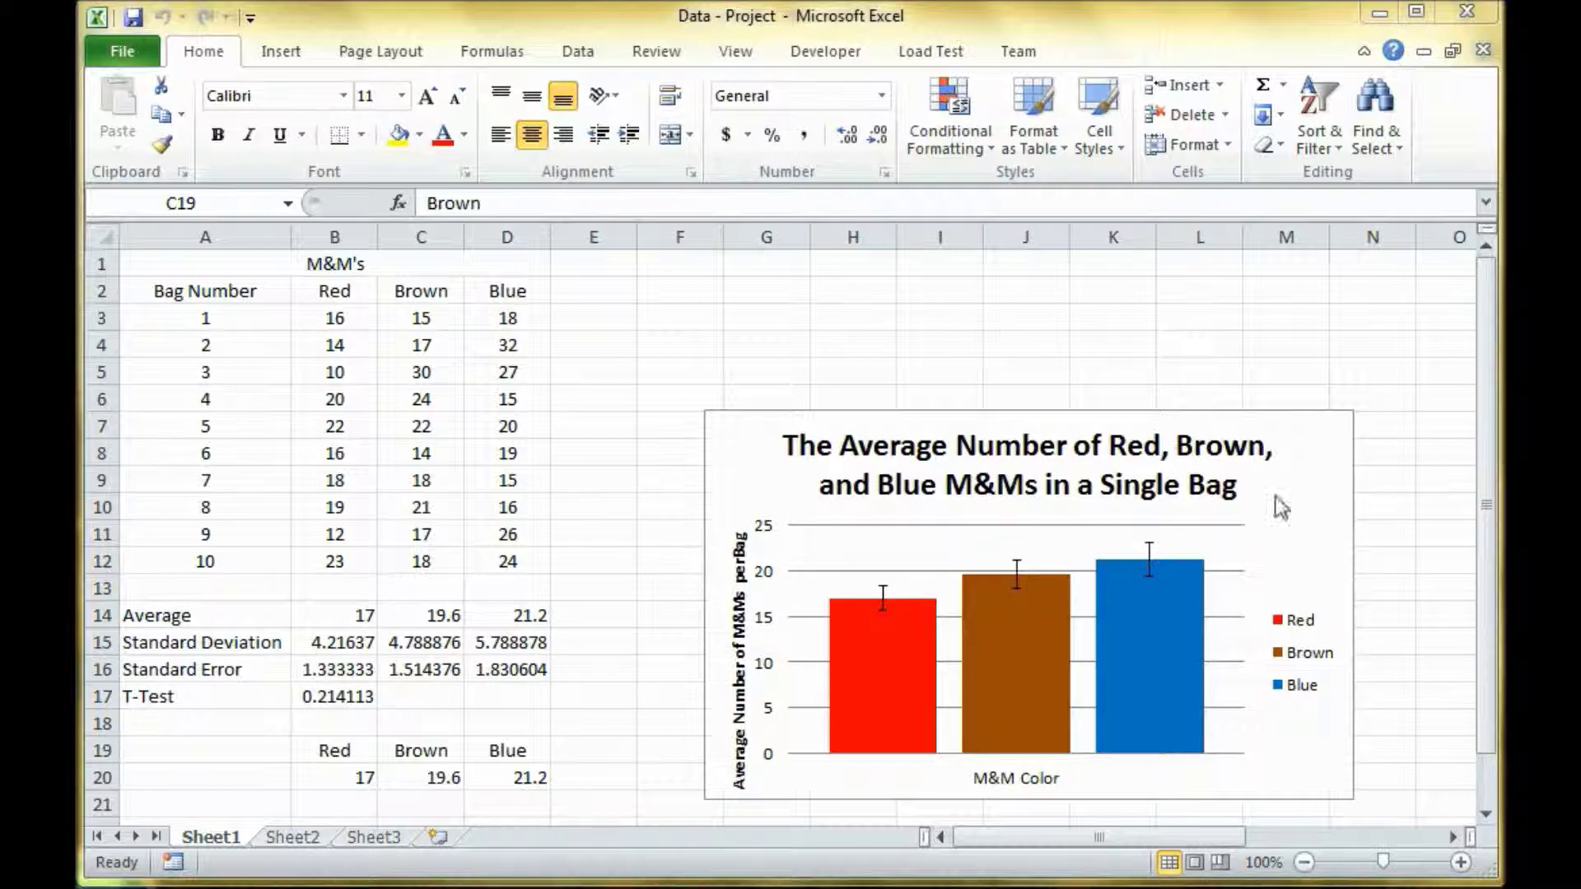
Step: Copy the M&M averages bar chart in Excel to the clipboard from its chart-area context menu
mouse_move(1053, 629)
right_click(1283, 527)
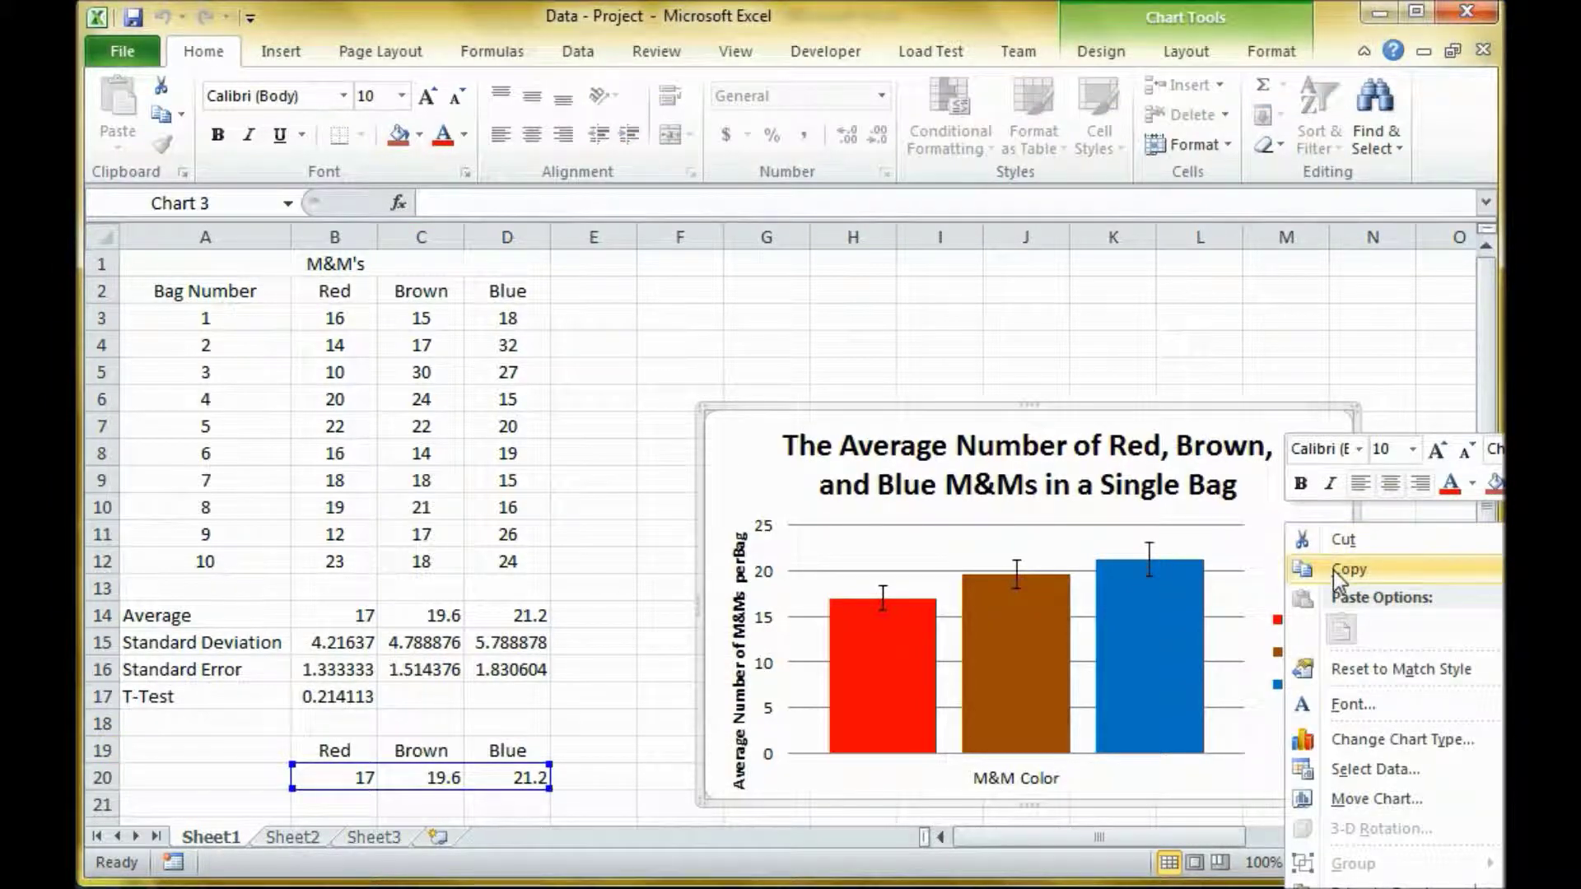
click(1339, 571)
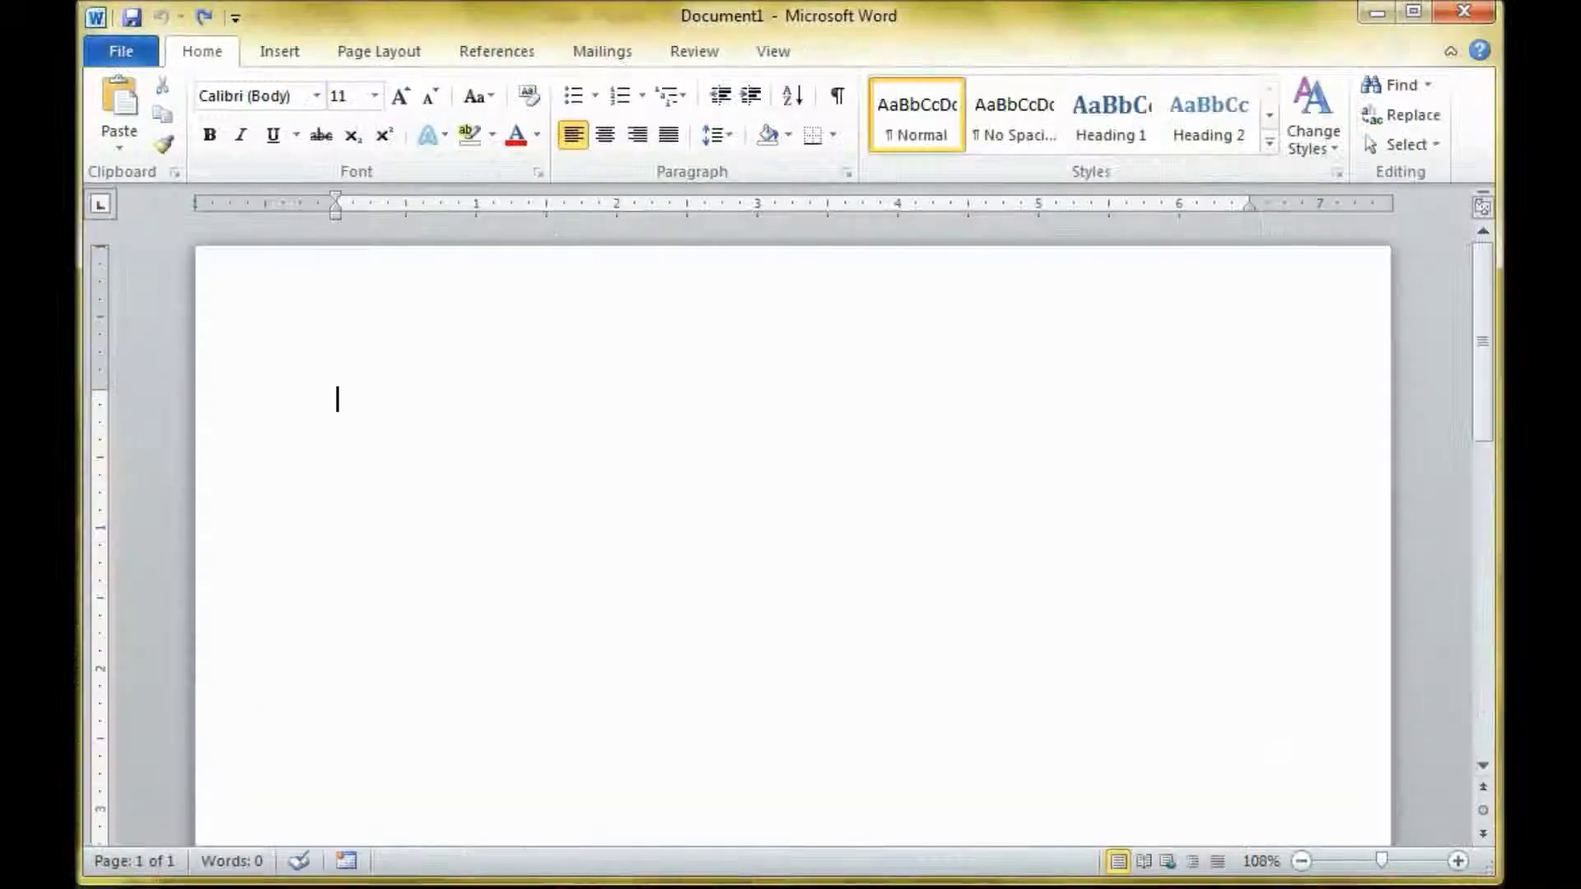
Step: Paste the M&M chart into Document1 with Keep Source Formatting & Link Data
right_click(342, 399)
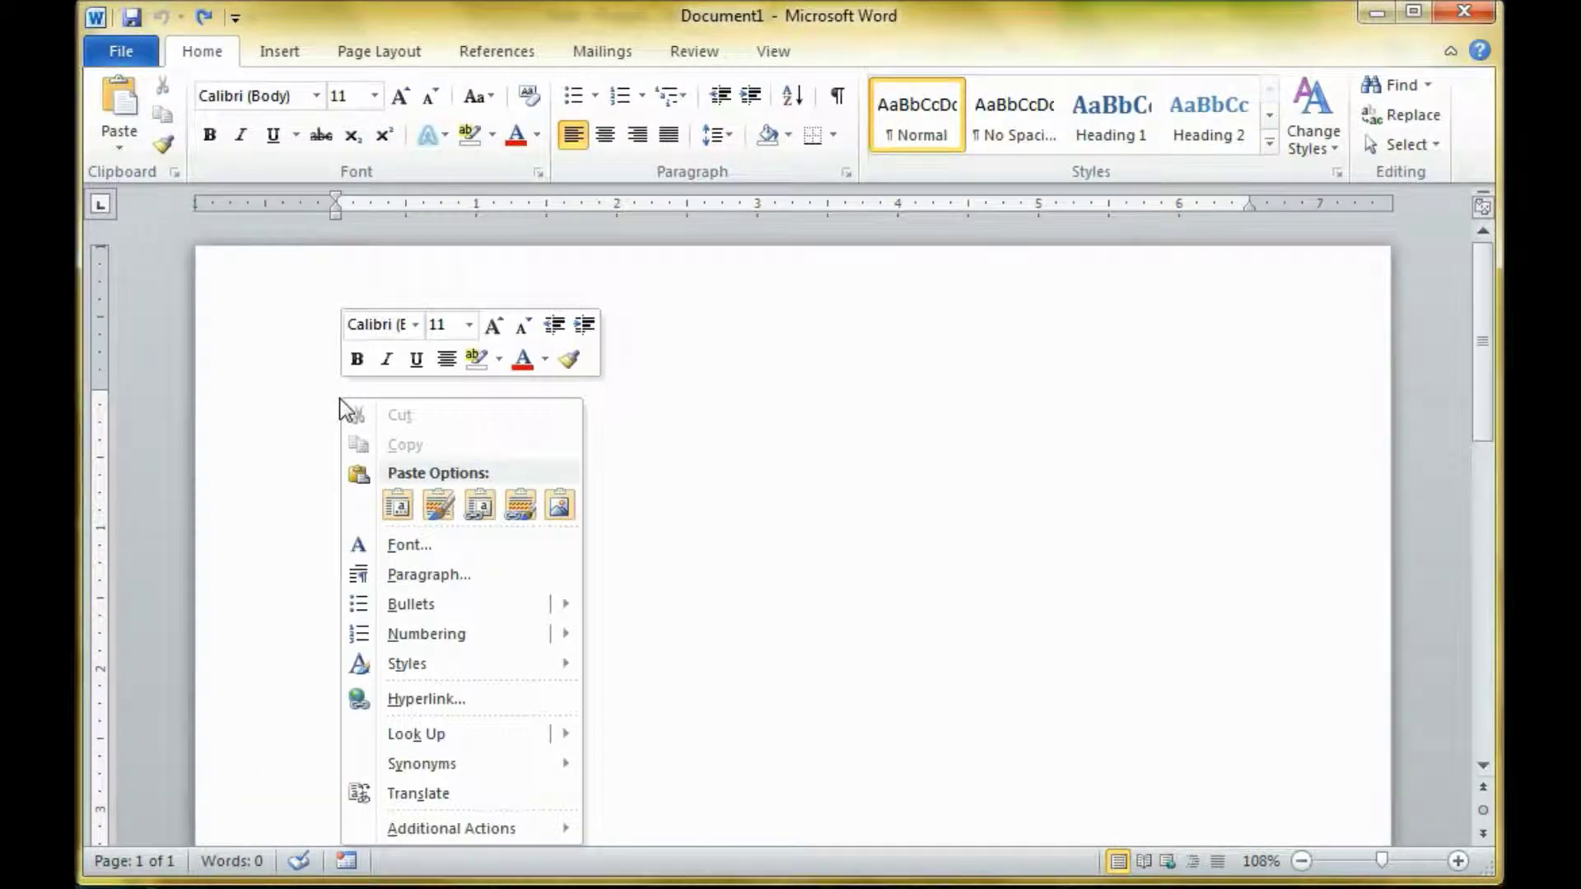
click(398, 504)
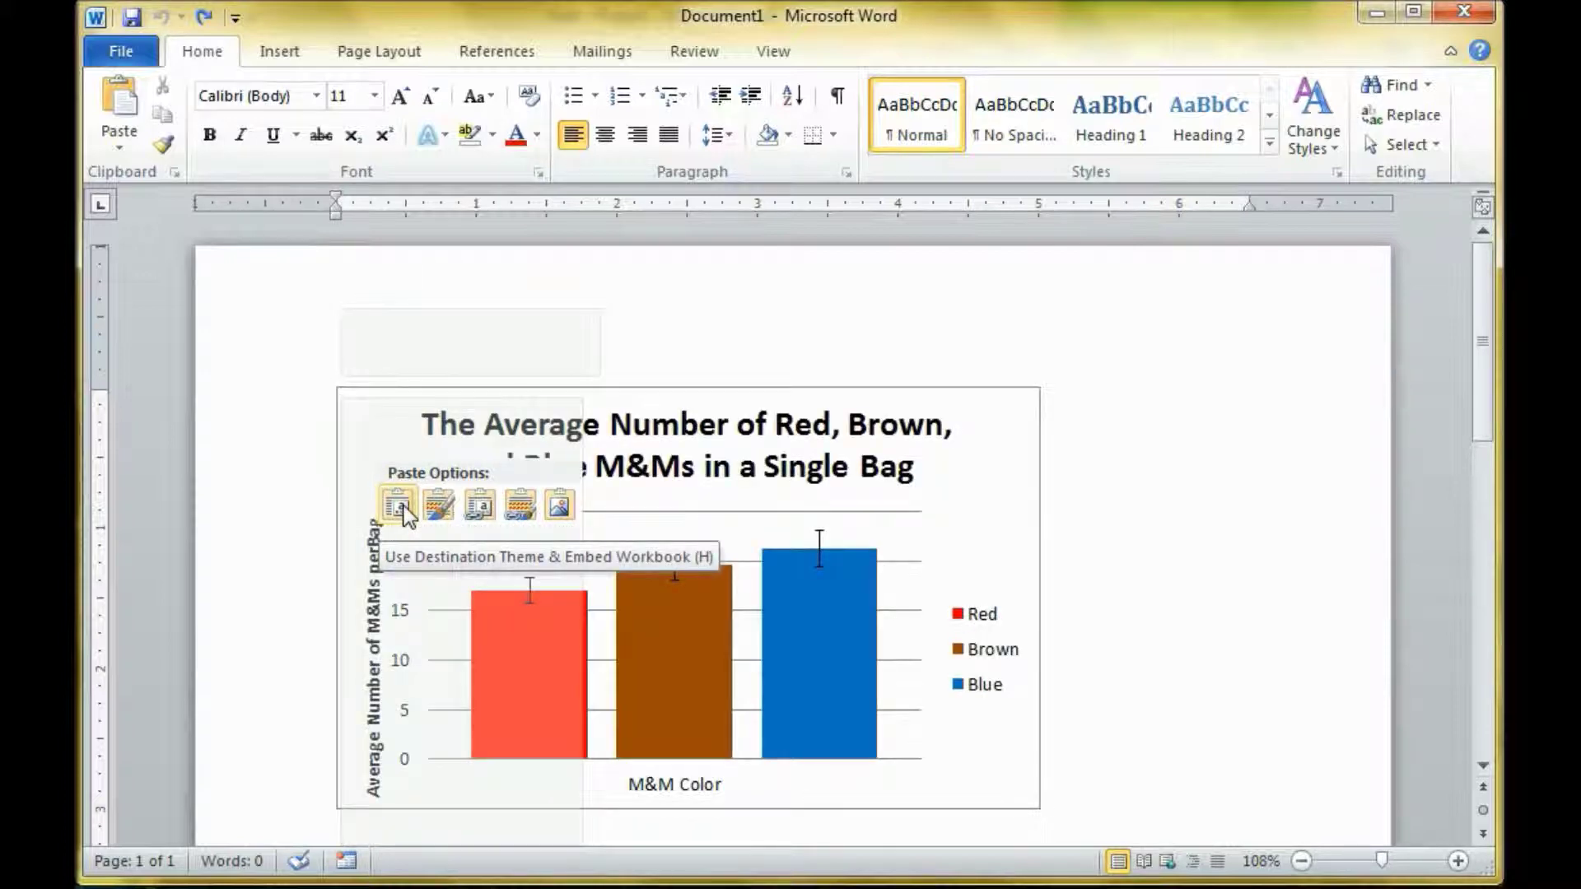
click(522, 508)
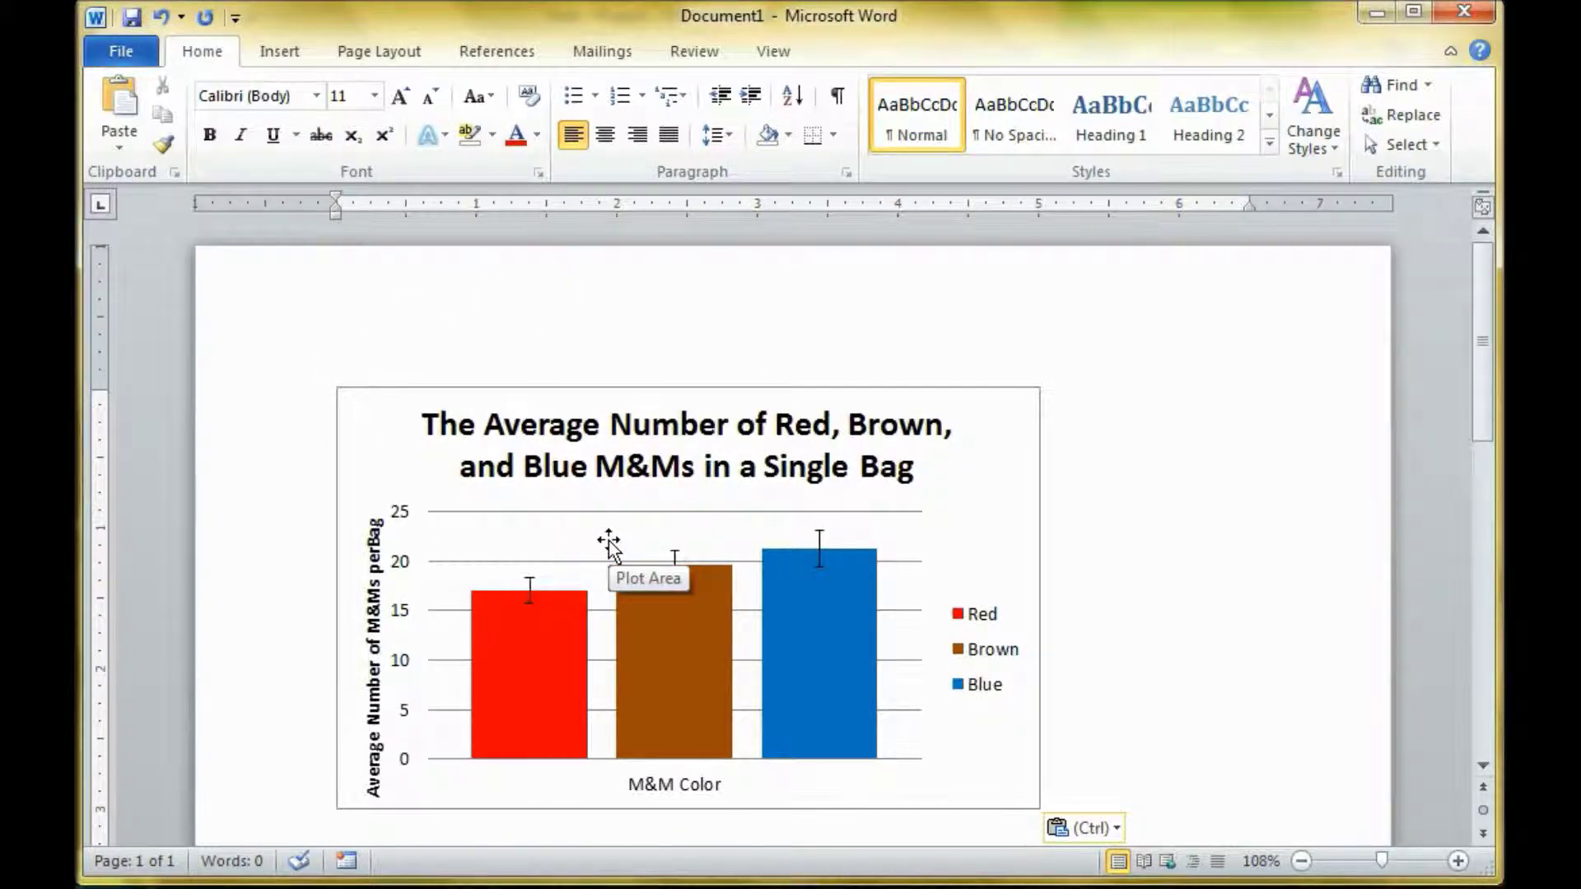
Step: Choose Insert Caption from the pasted chart's chart-area context menu
scroll(1099, 519, down, 3)
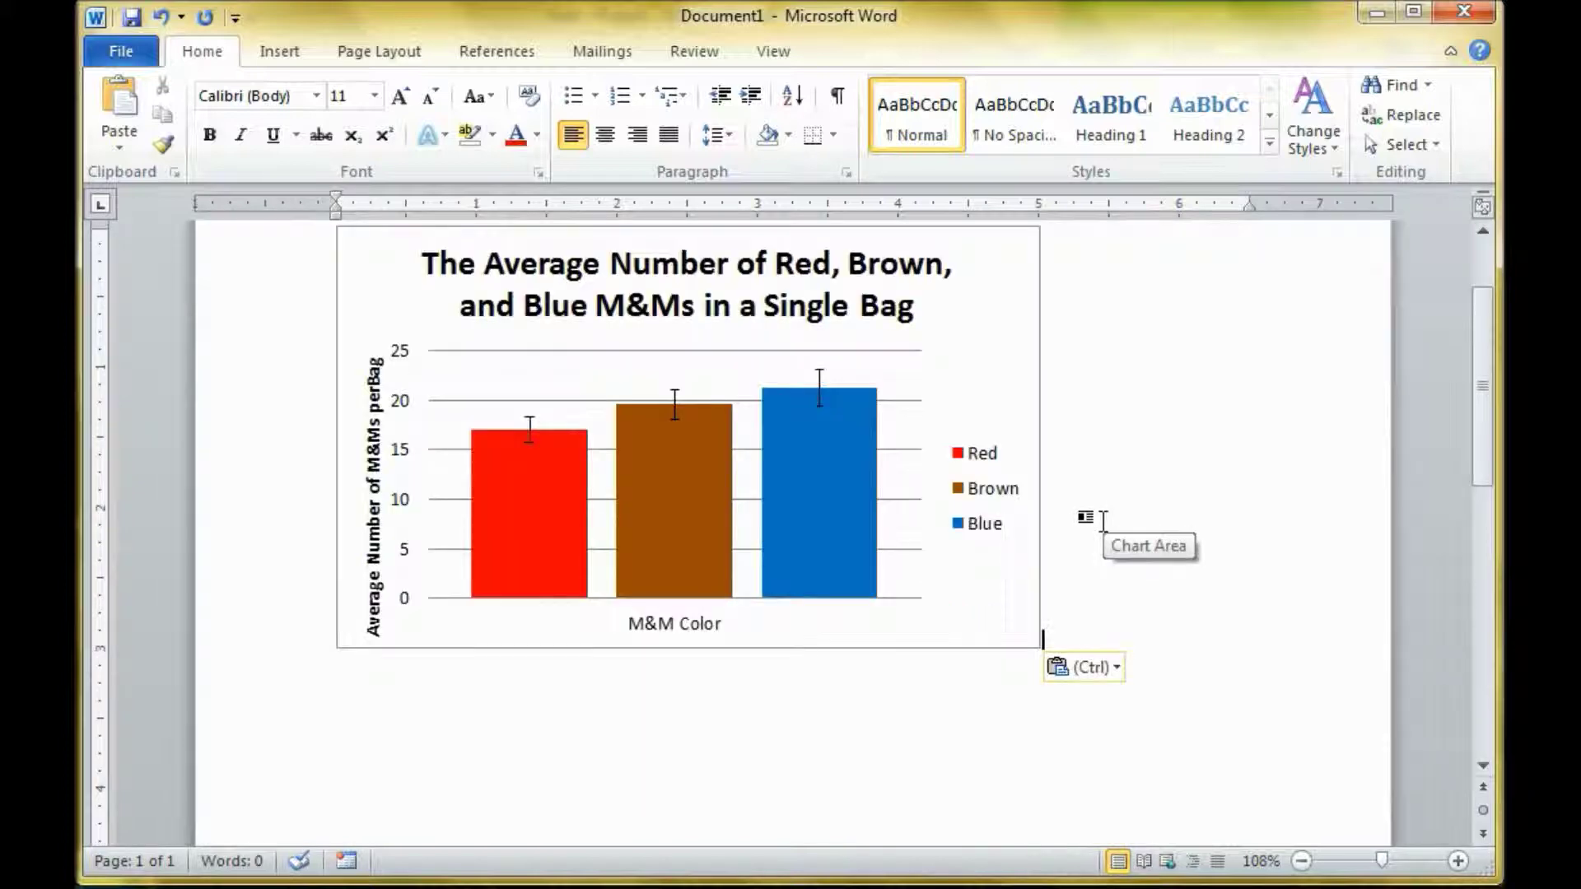
scroll(1103, 520, down, 3)
scroll(1103, 520, up, 3)
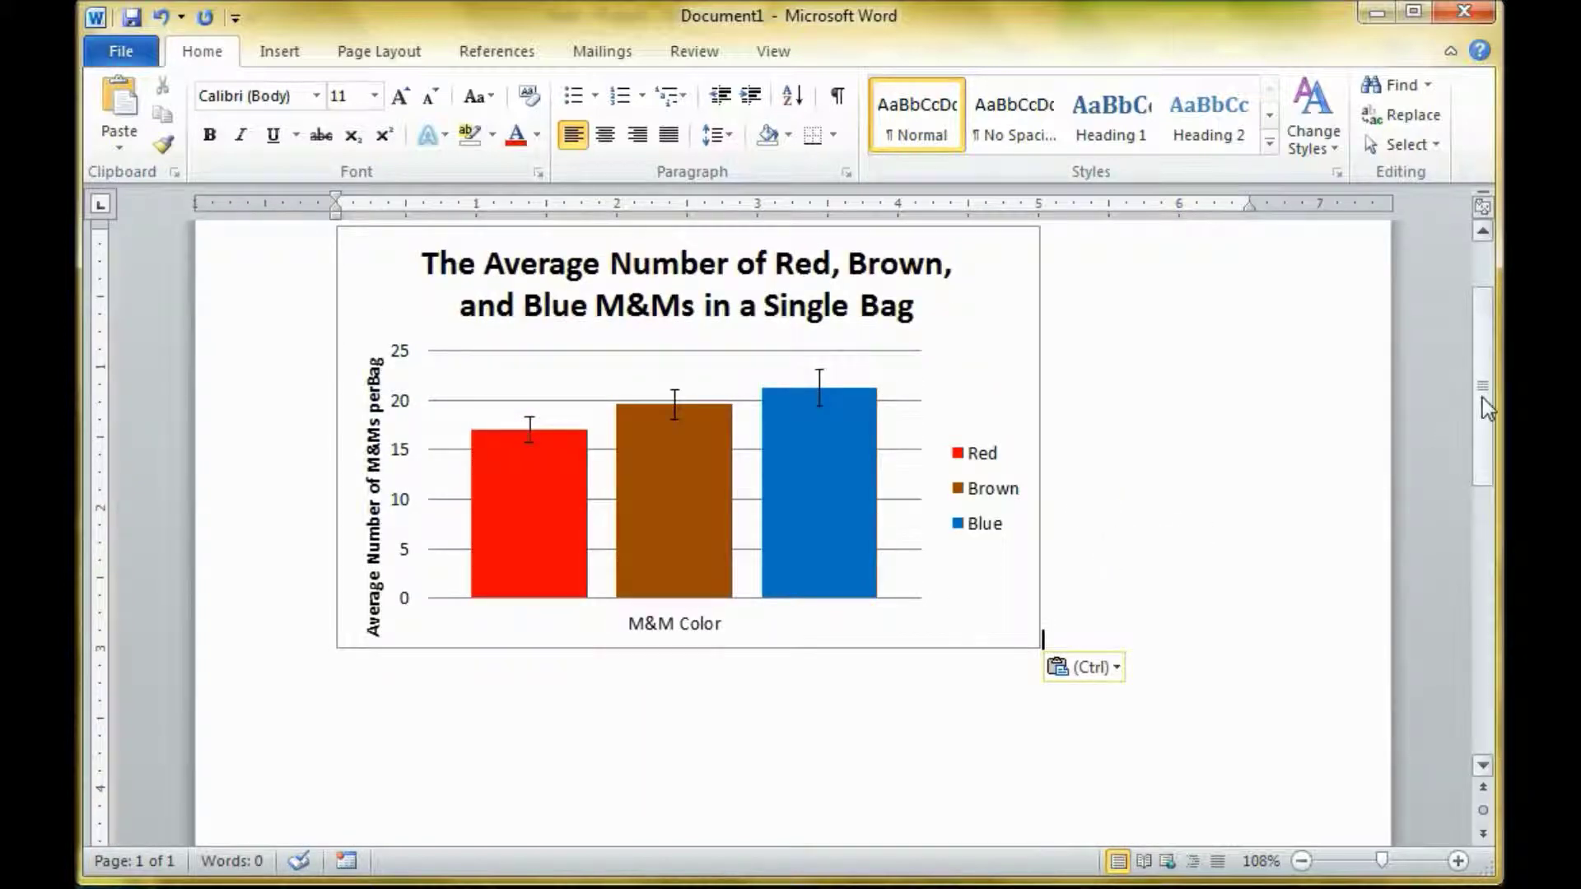
scroll(1486, 407, up, 2)
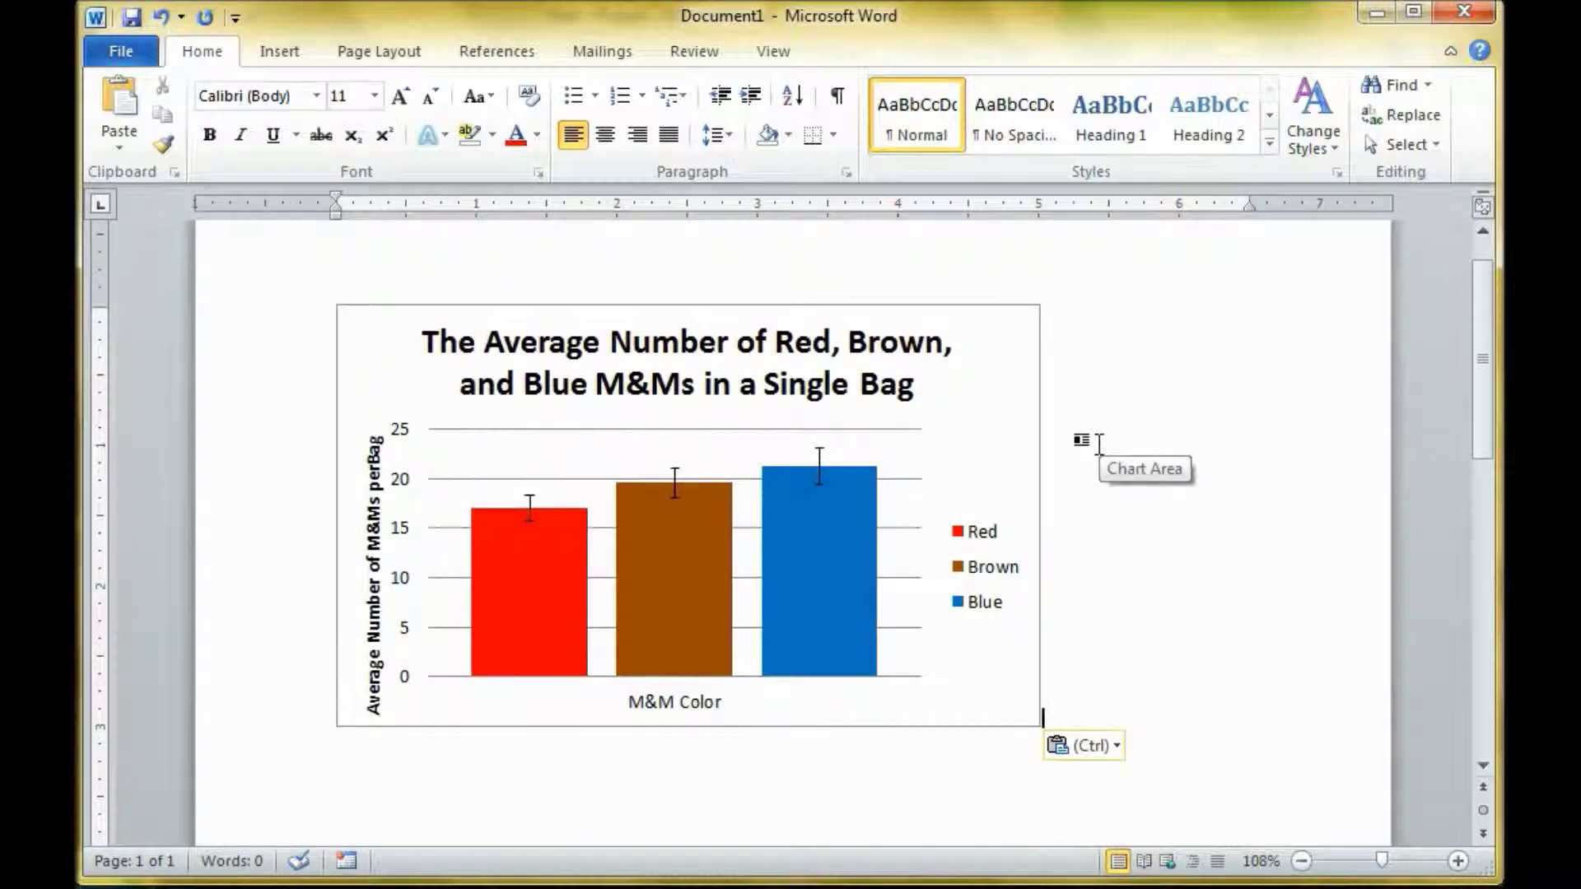
right_click(989, 467)
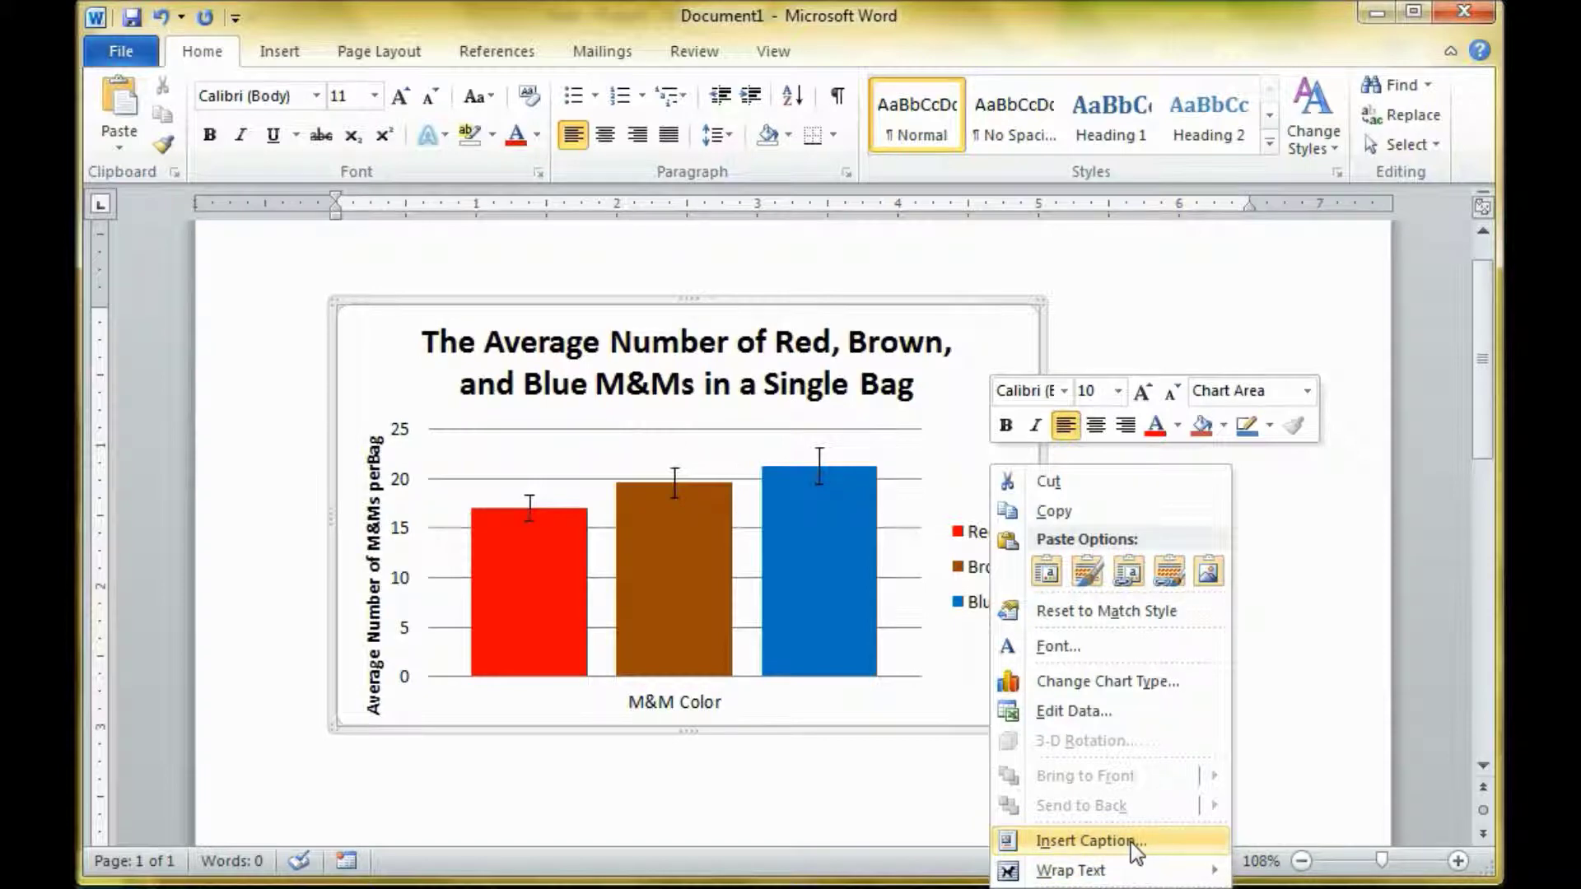
key(ctrl+v)
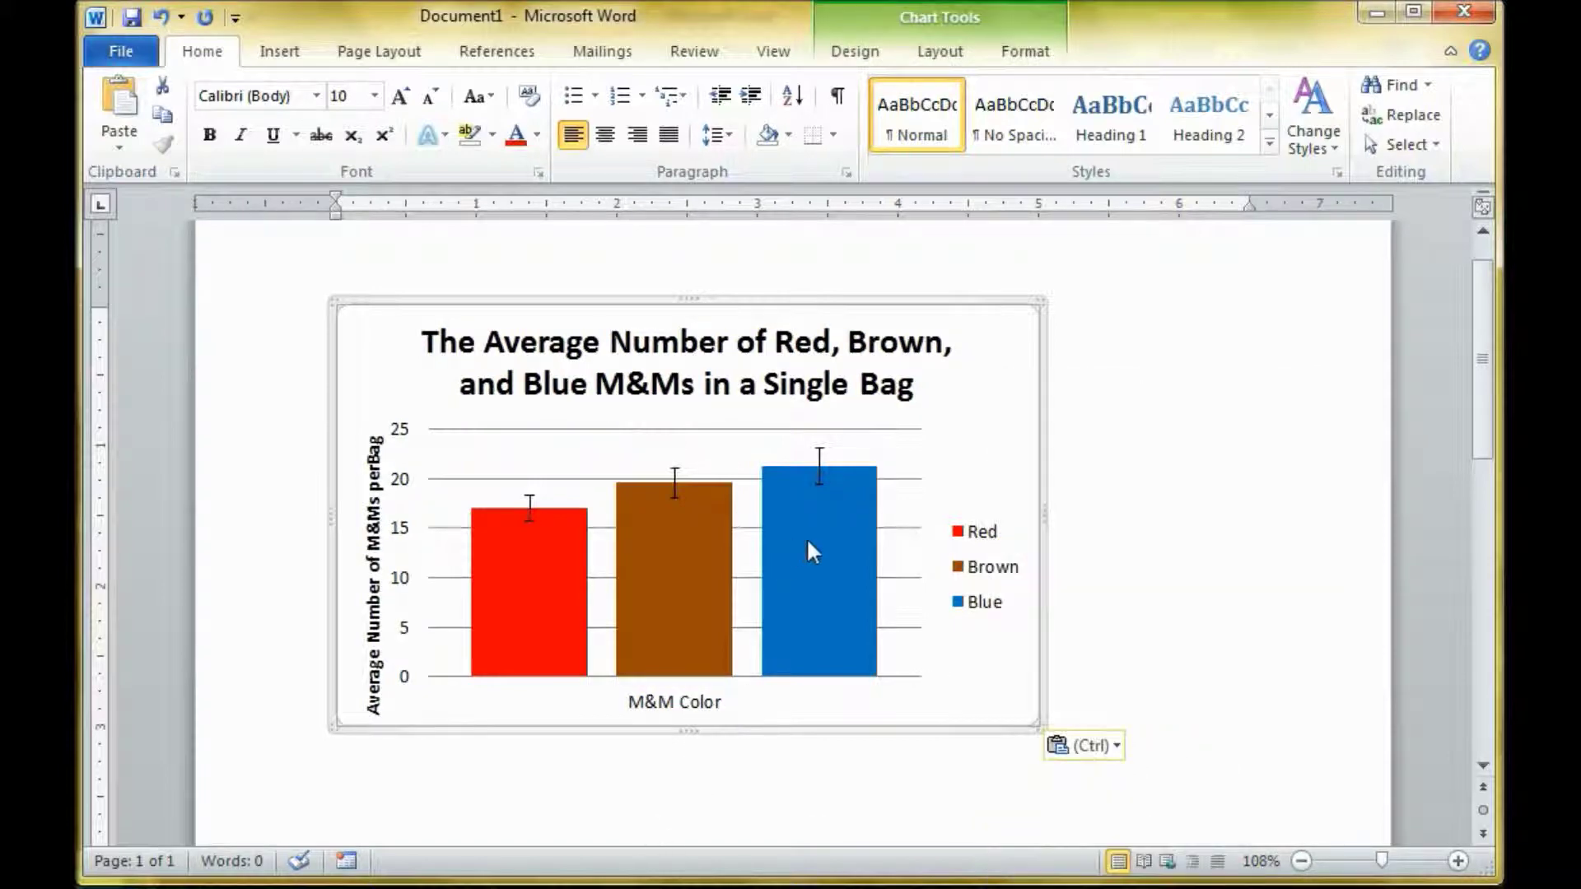
right_click(806, 550)
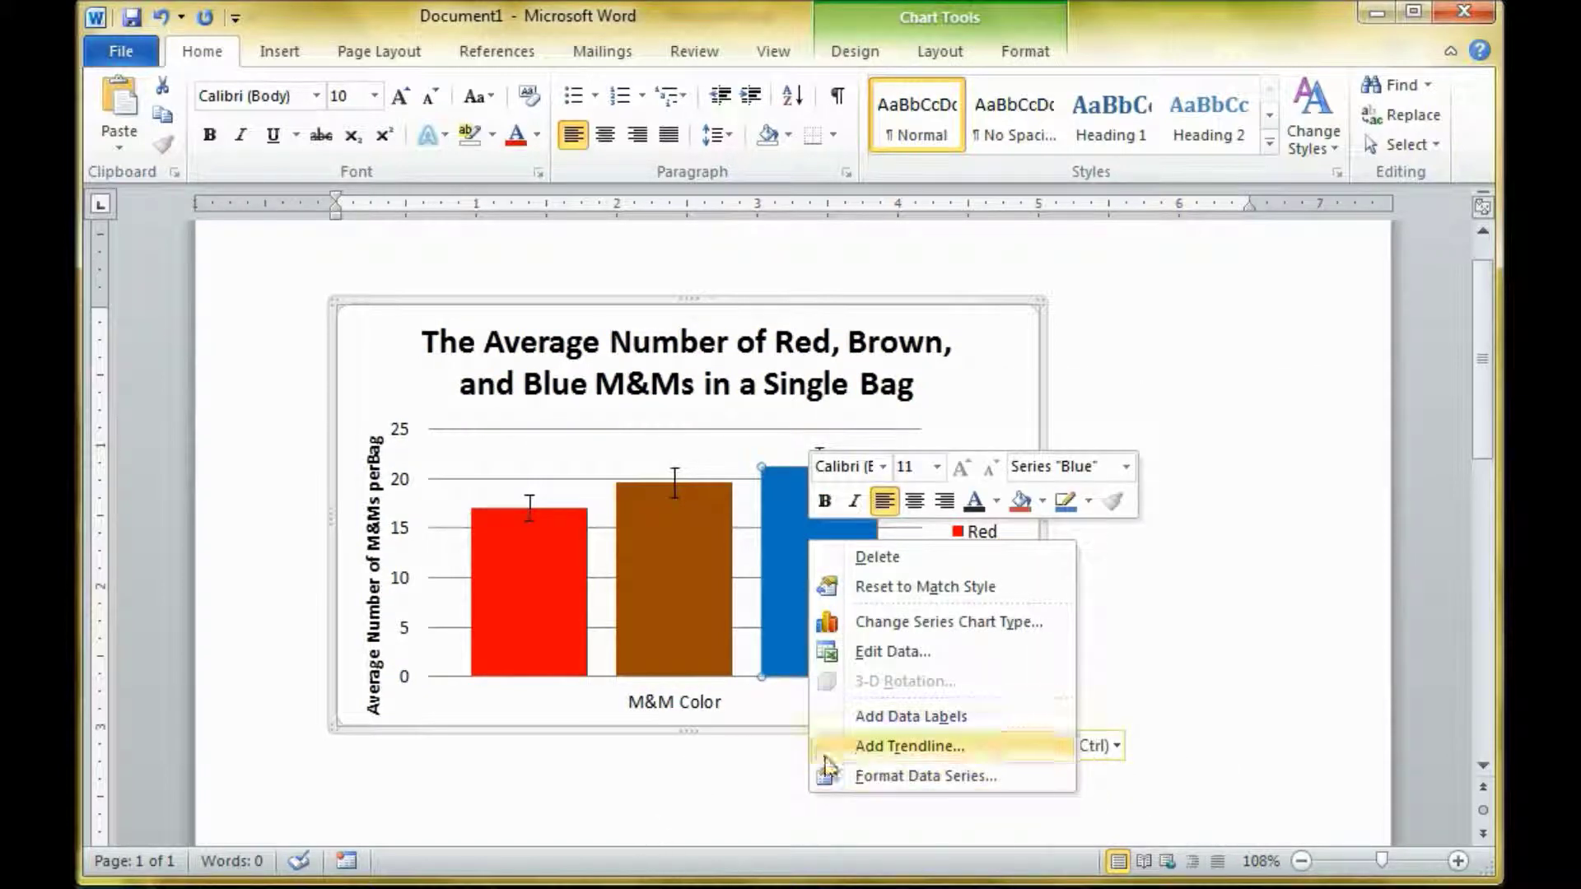
click(655, 710)
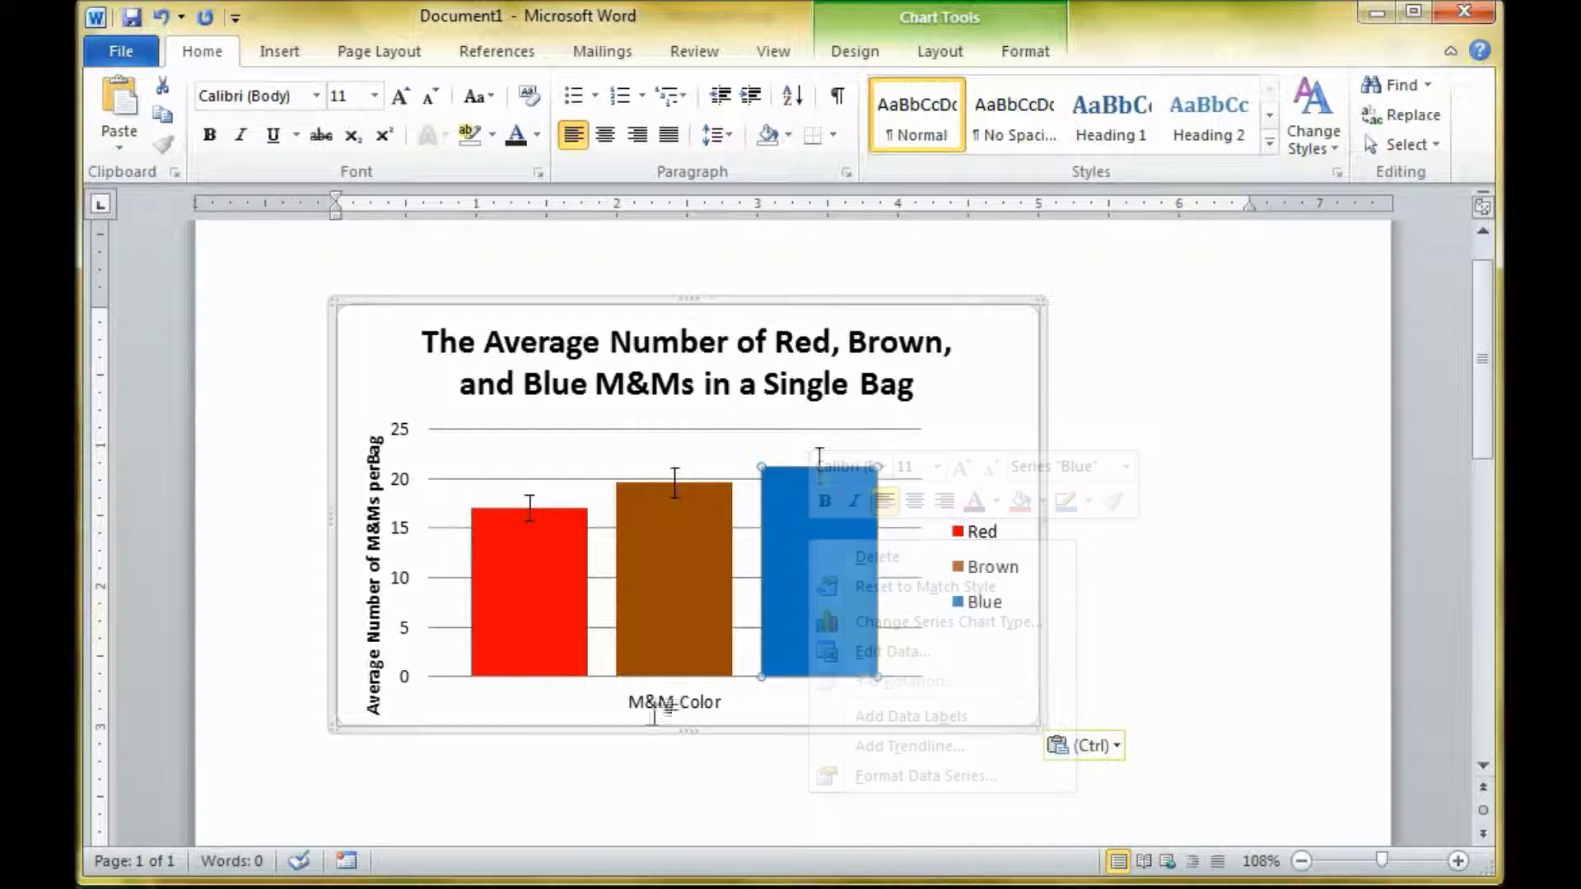
right_click(1018, 353)
click(1121, 728)
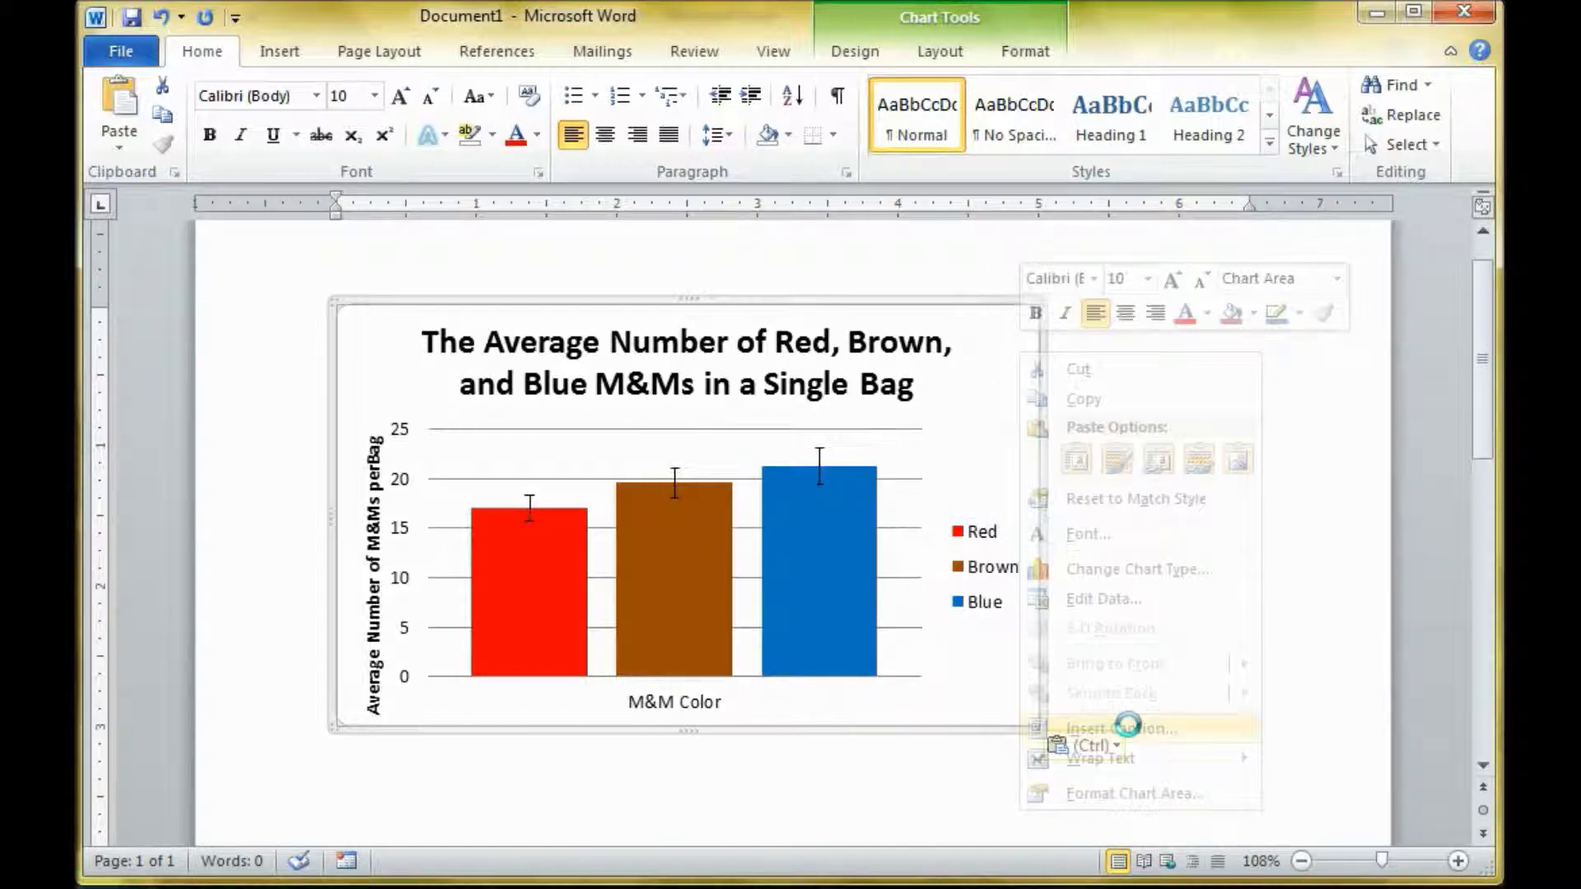
Step: Insert a 'Figure 1' caption with the Figure label, positioned below the chart
drag(691, 283, 1054, 267)
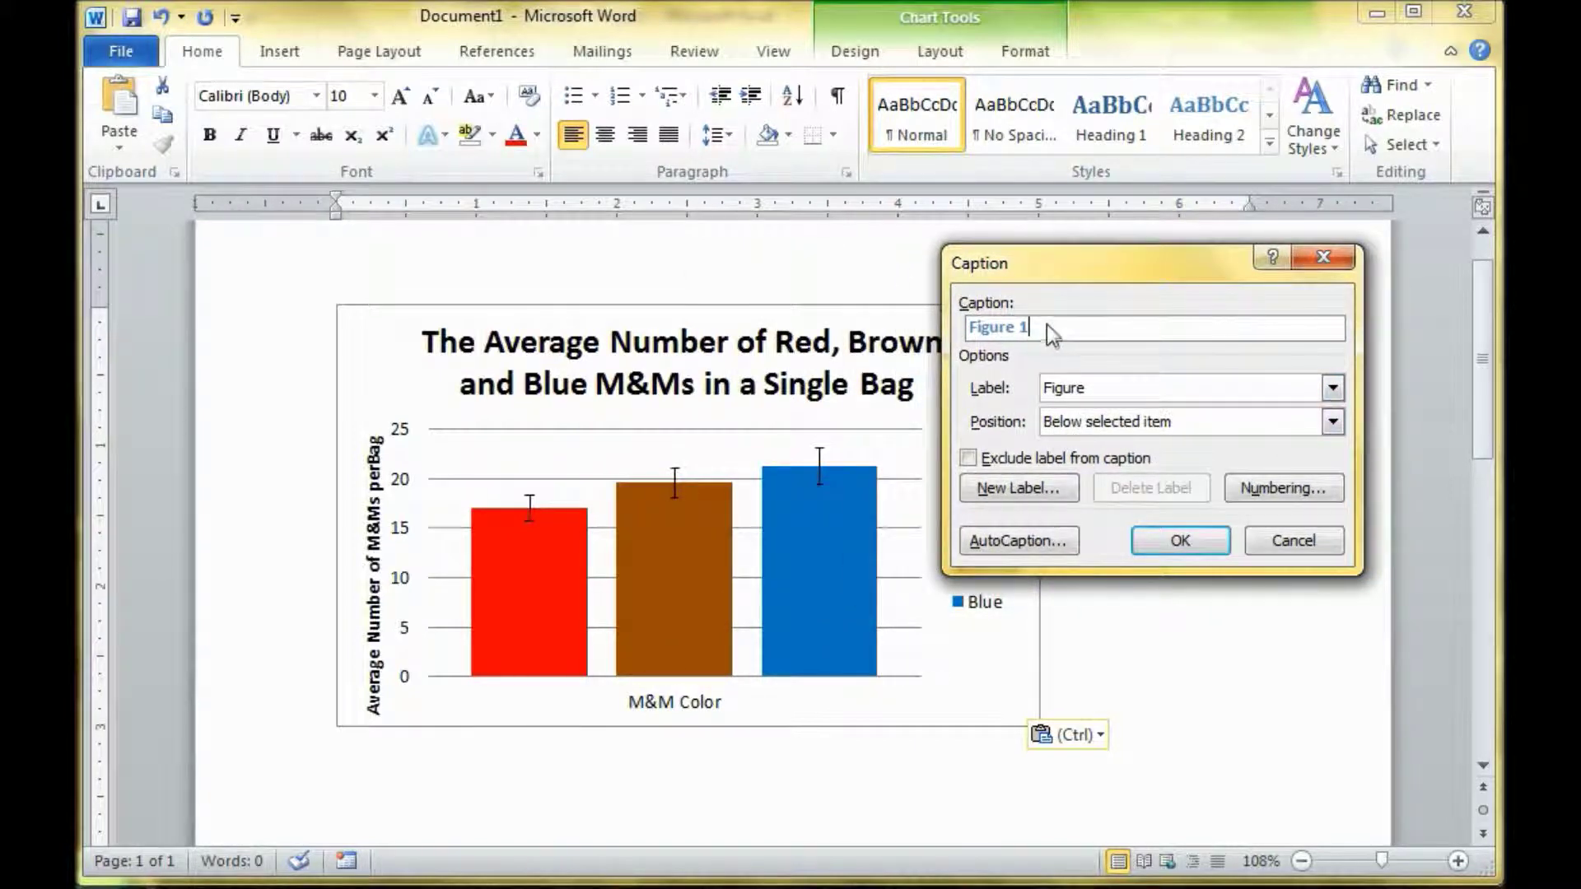
click(1083, 389)
click(1085, 448)
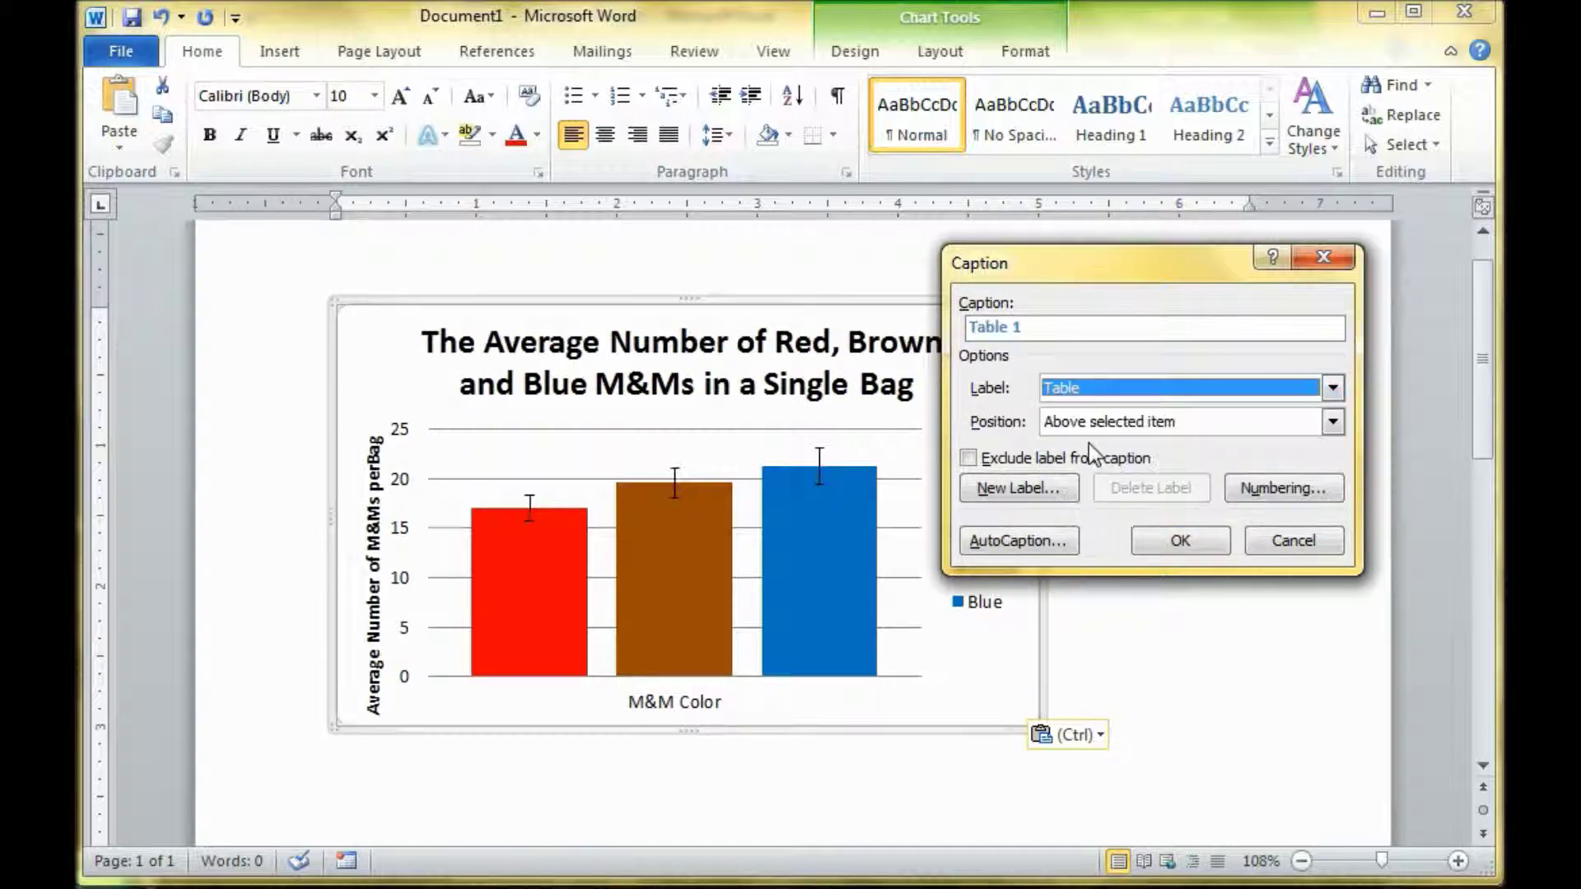
click(1135, 389)
click(1136, 429)
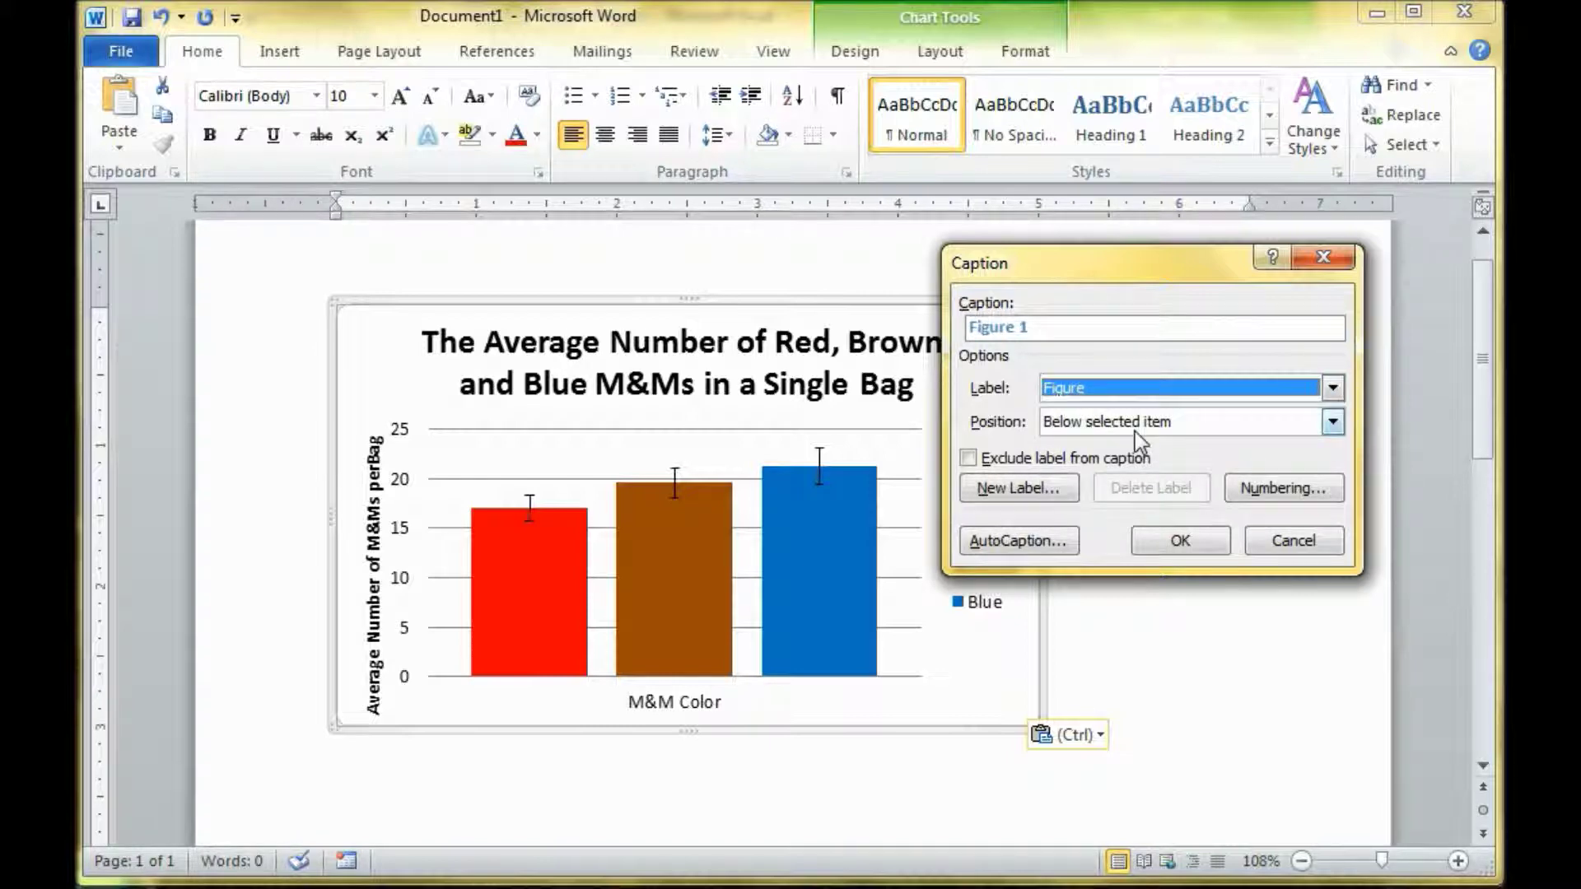
click(1181, 541)
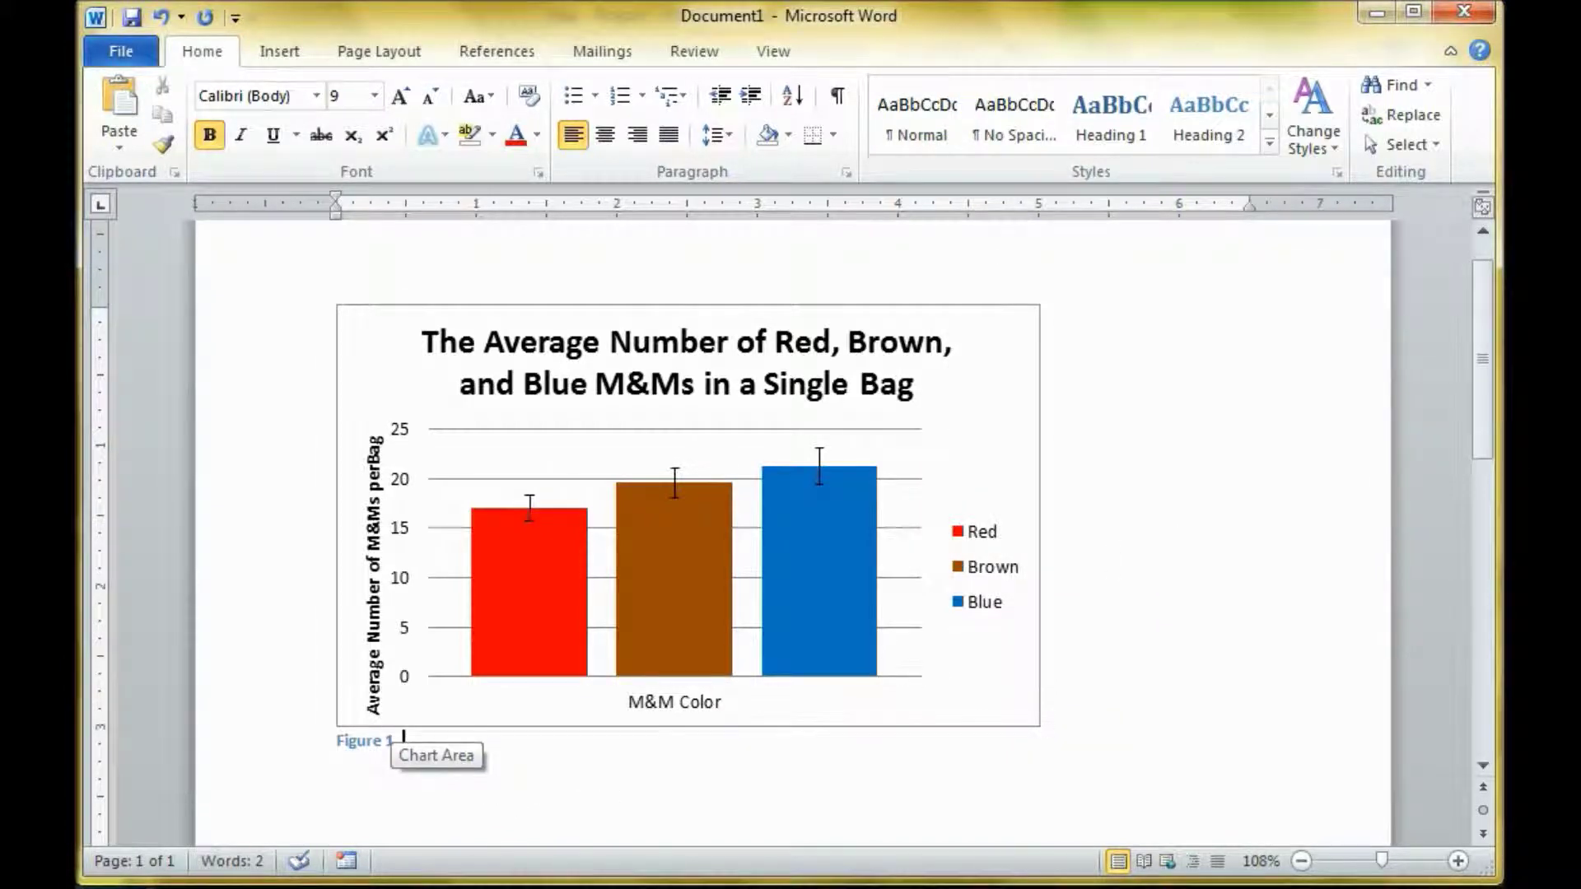
Step: Type '. The Average' after 'Figure 1' in the caption
text(.)
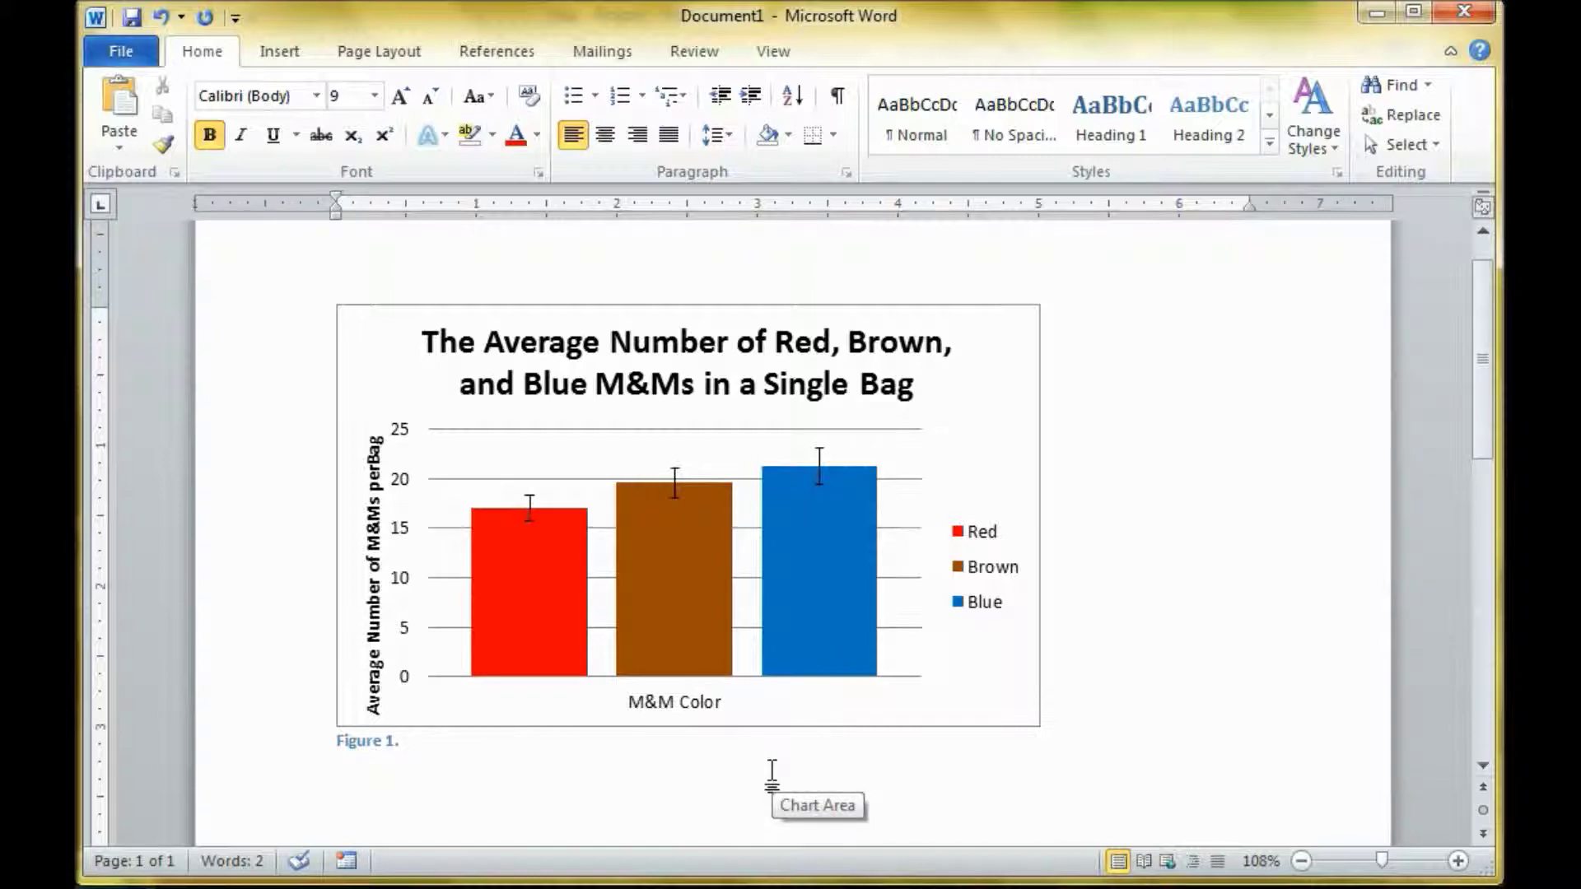
text( The Average)
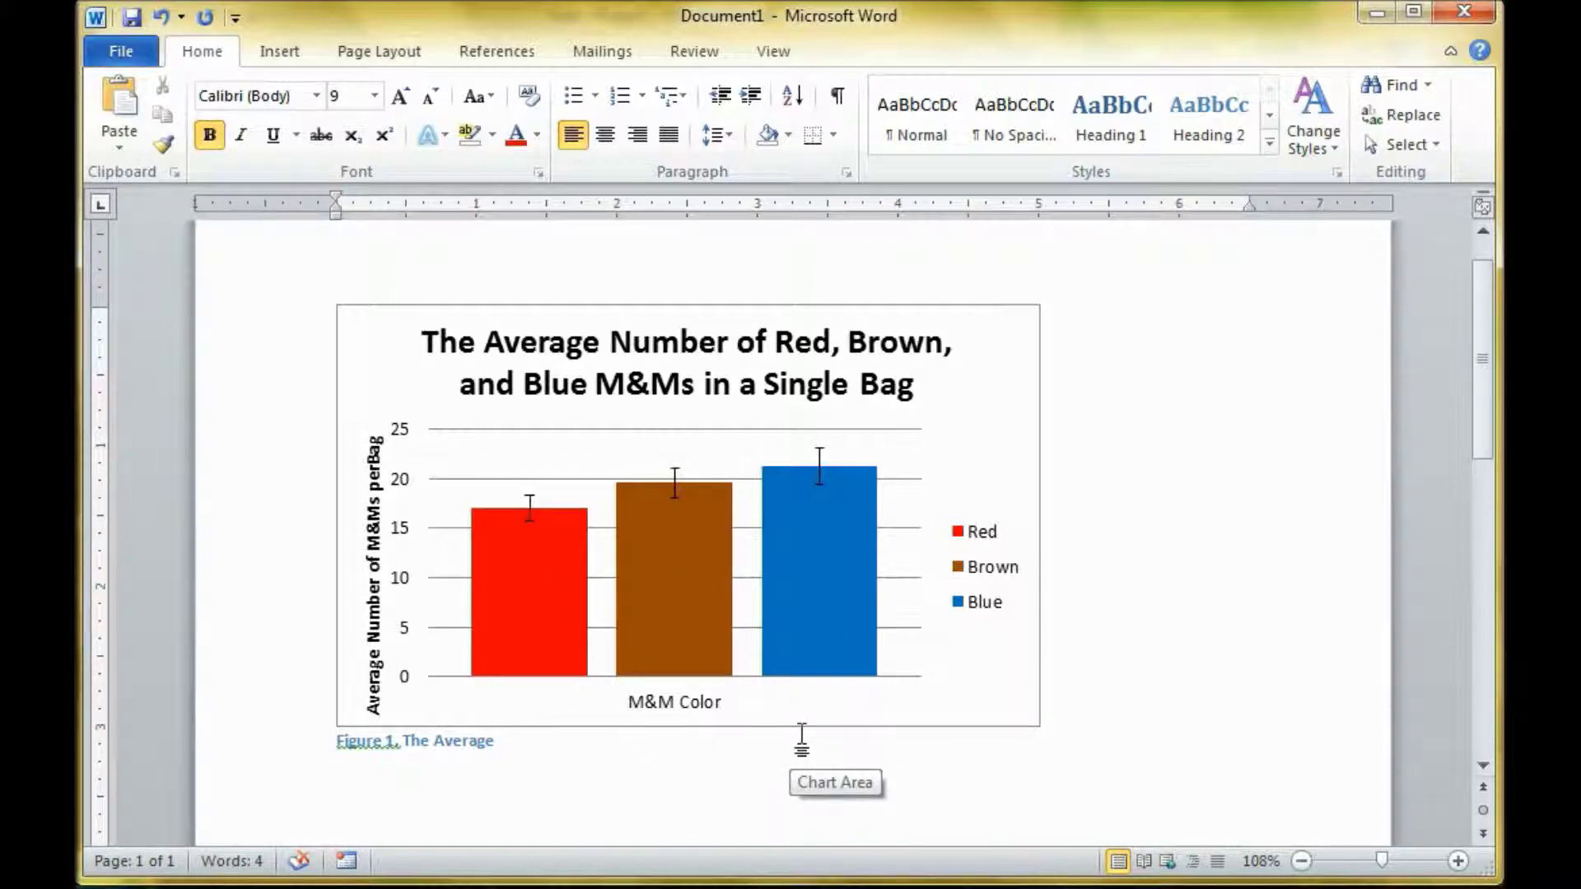
Step: Show the Insert ribbon tab and return the view to the captioned chart
scroll(1152, 504, down, 5)
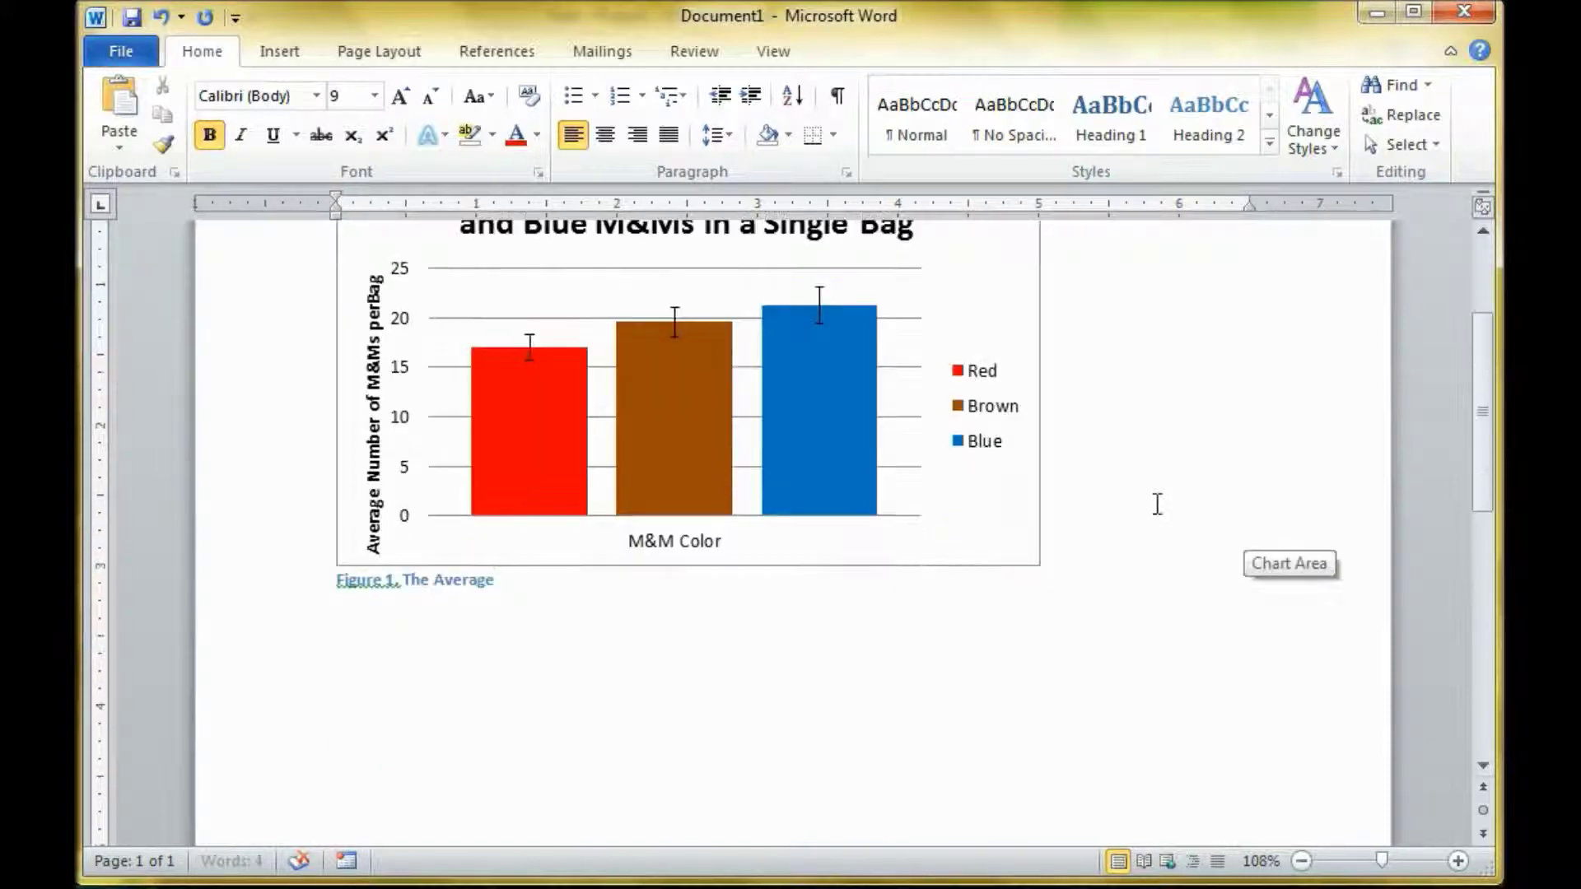
scroll(1153, 504, down, 3)
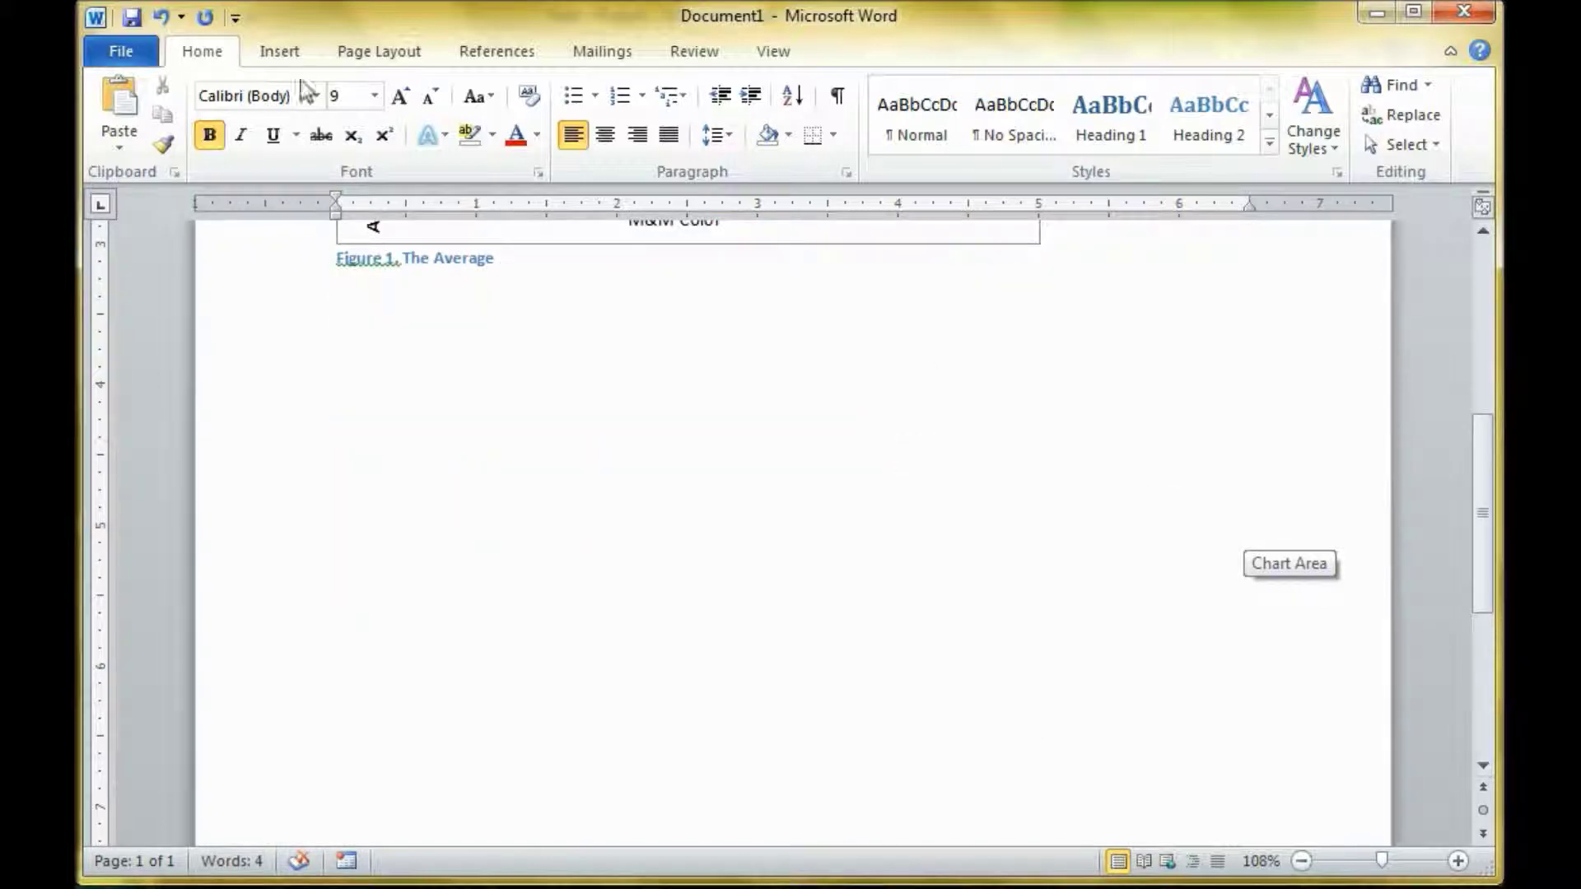
click(301, 54)
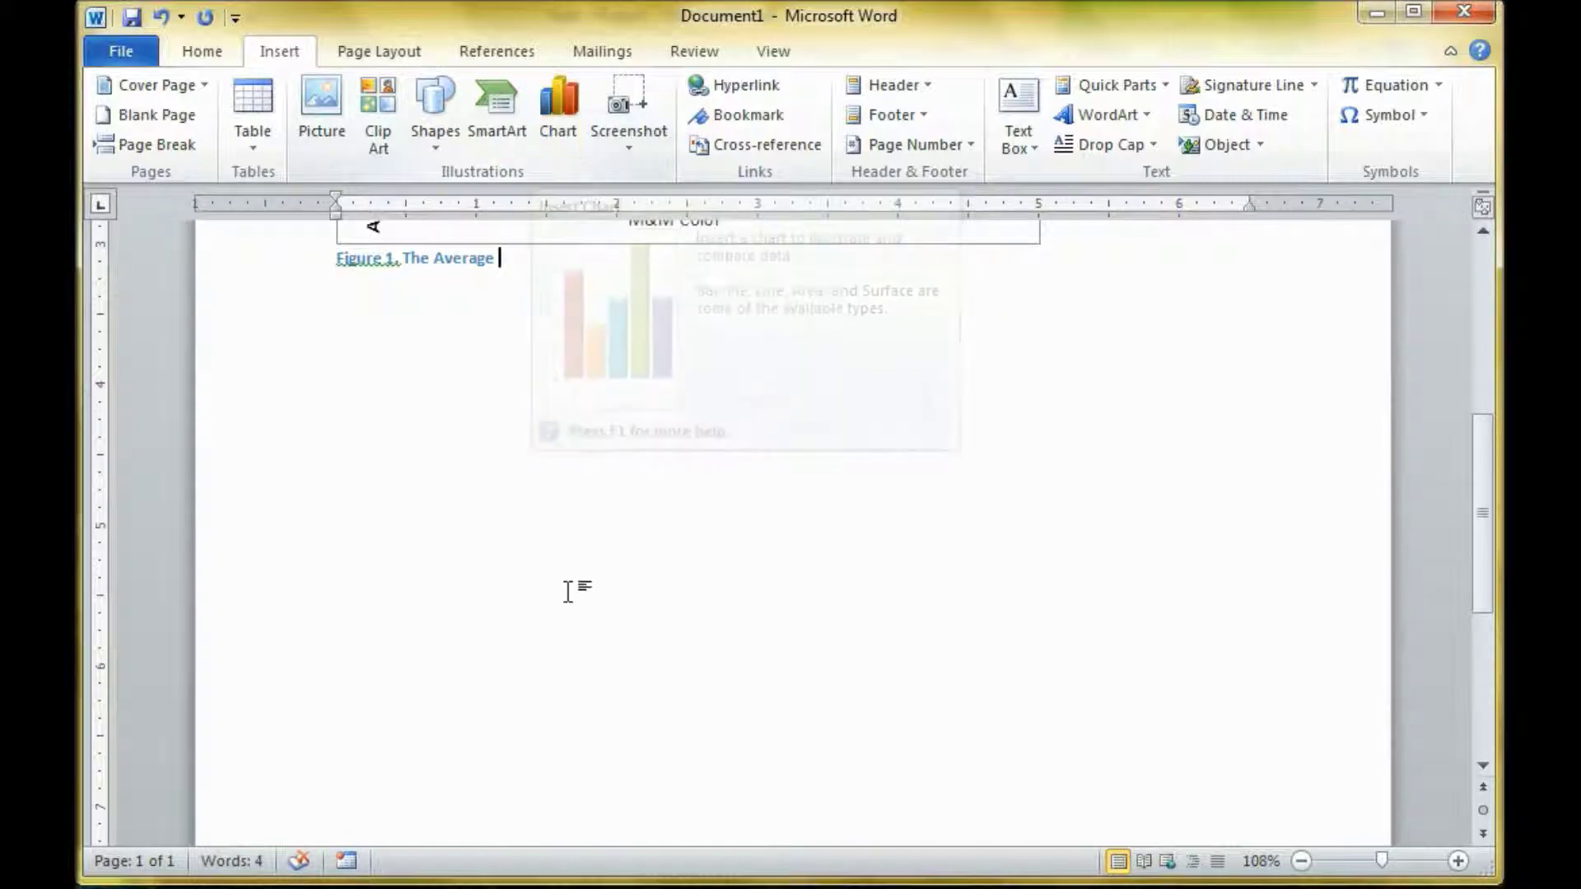
scroll(521, 405, up, 10)
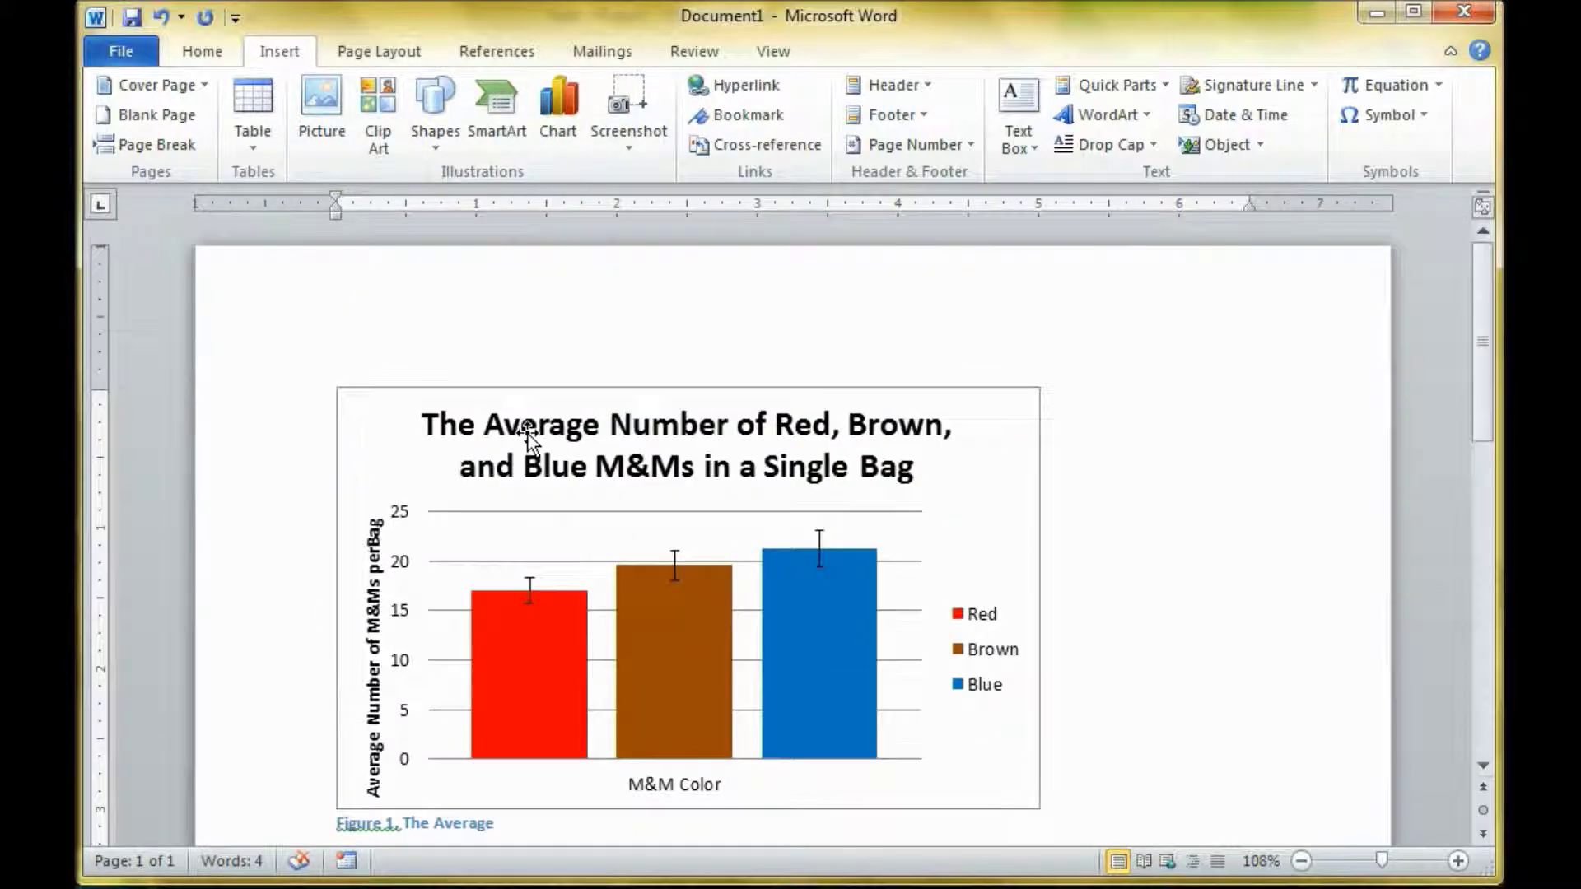
scroll(527, 428, down, 3)
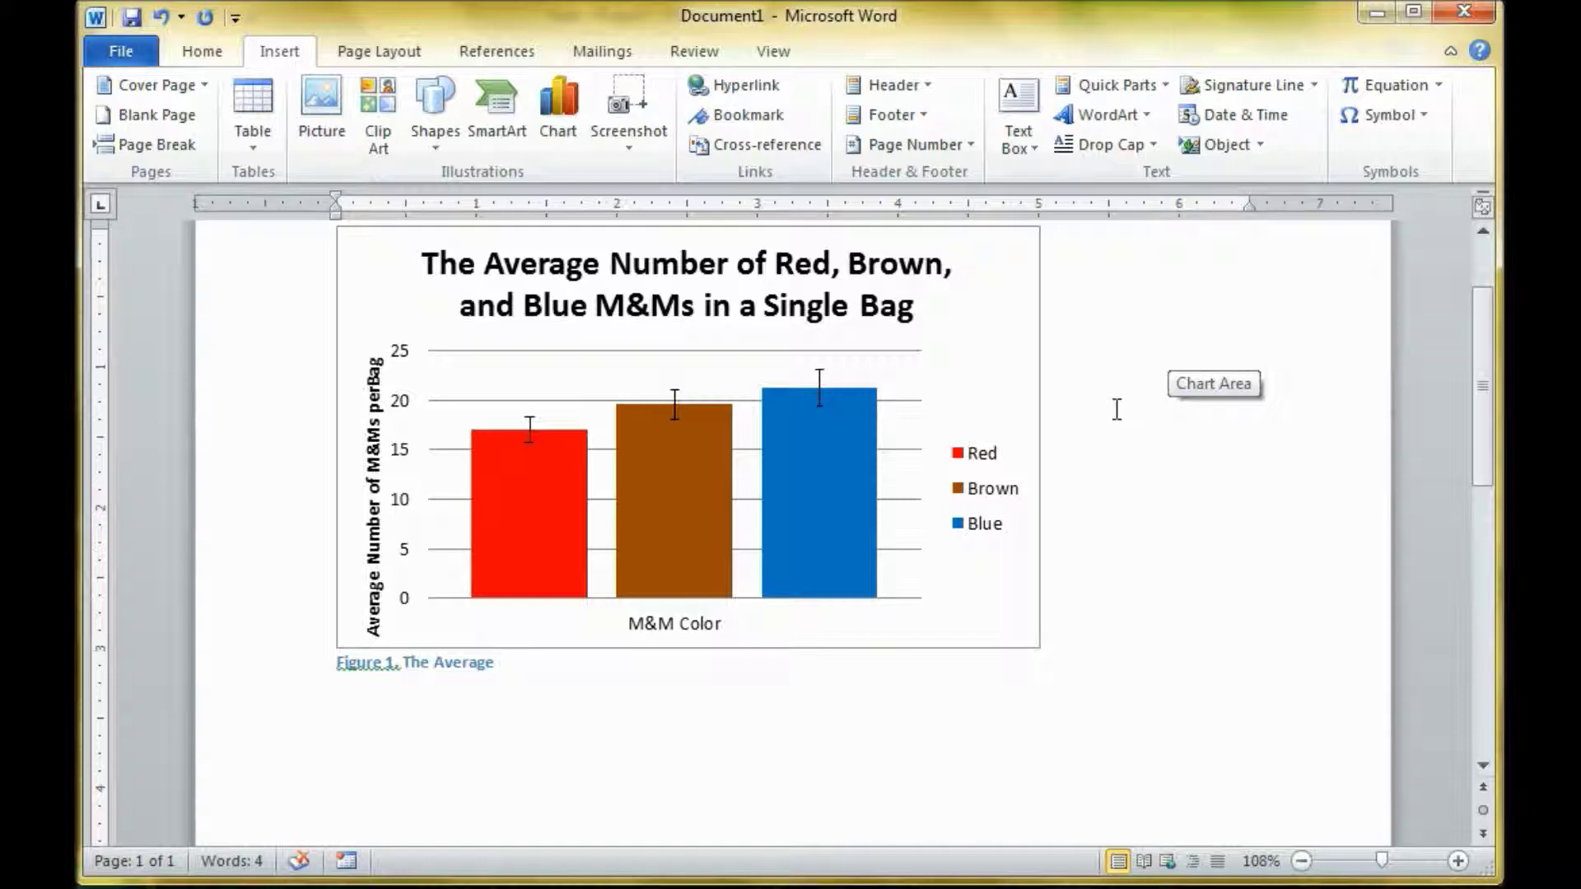
scroll(1236, 474, up, 3)
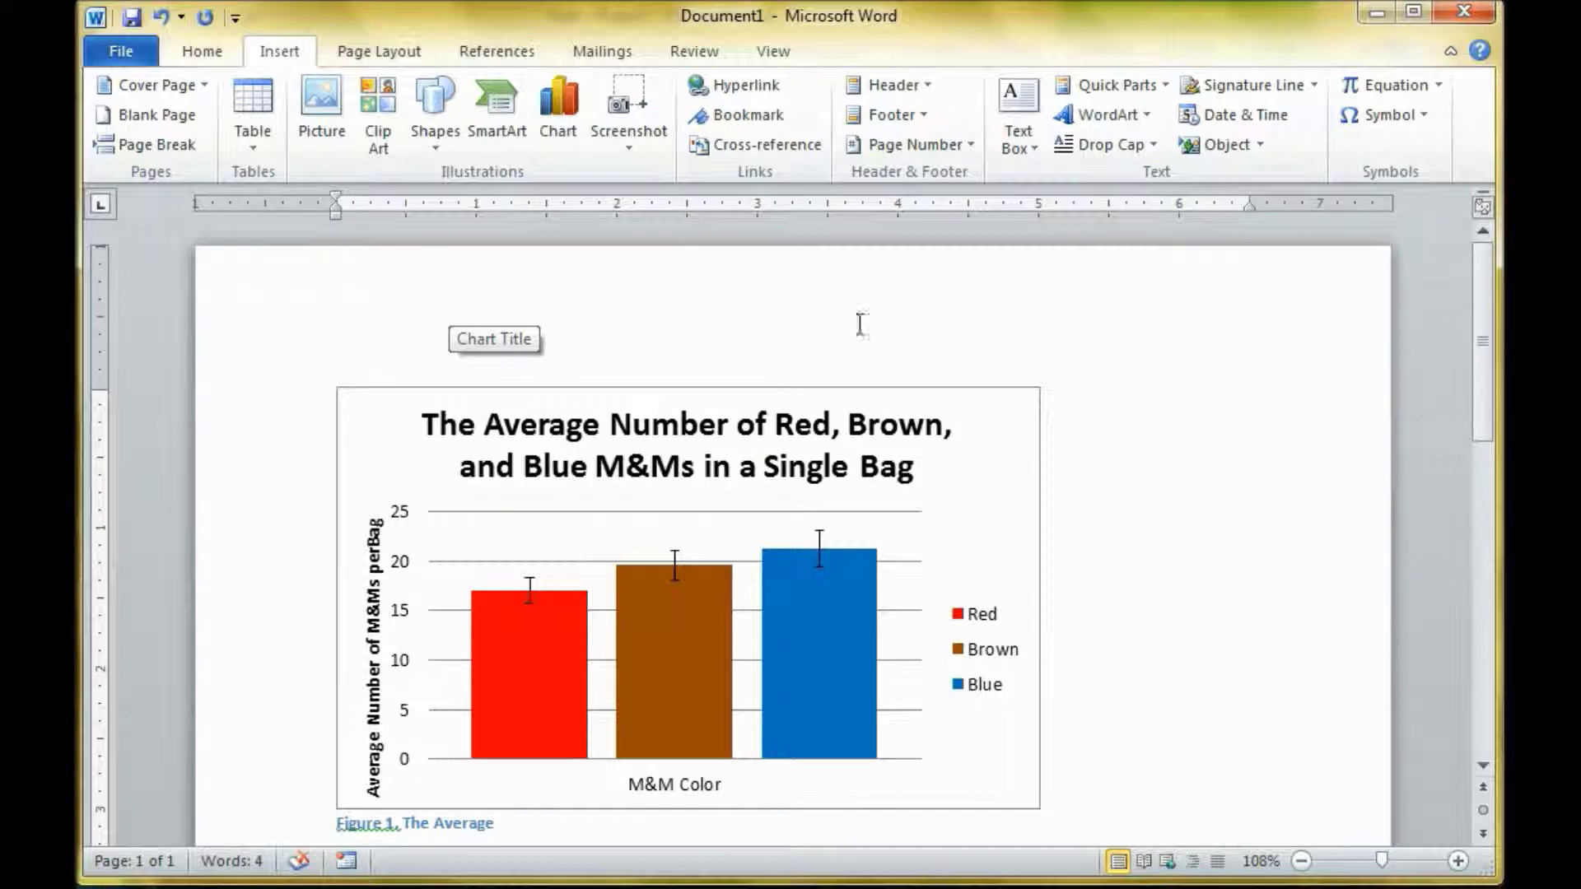
click(139, 58)
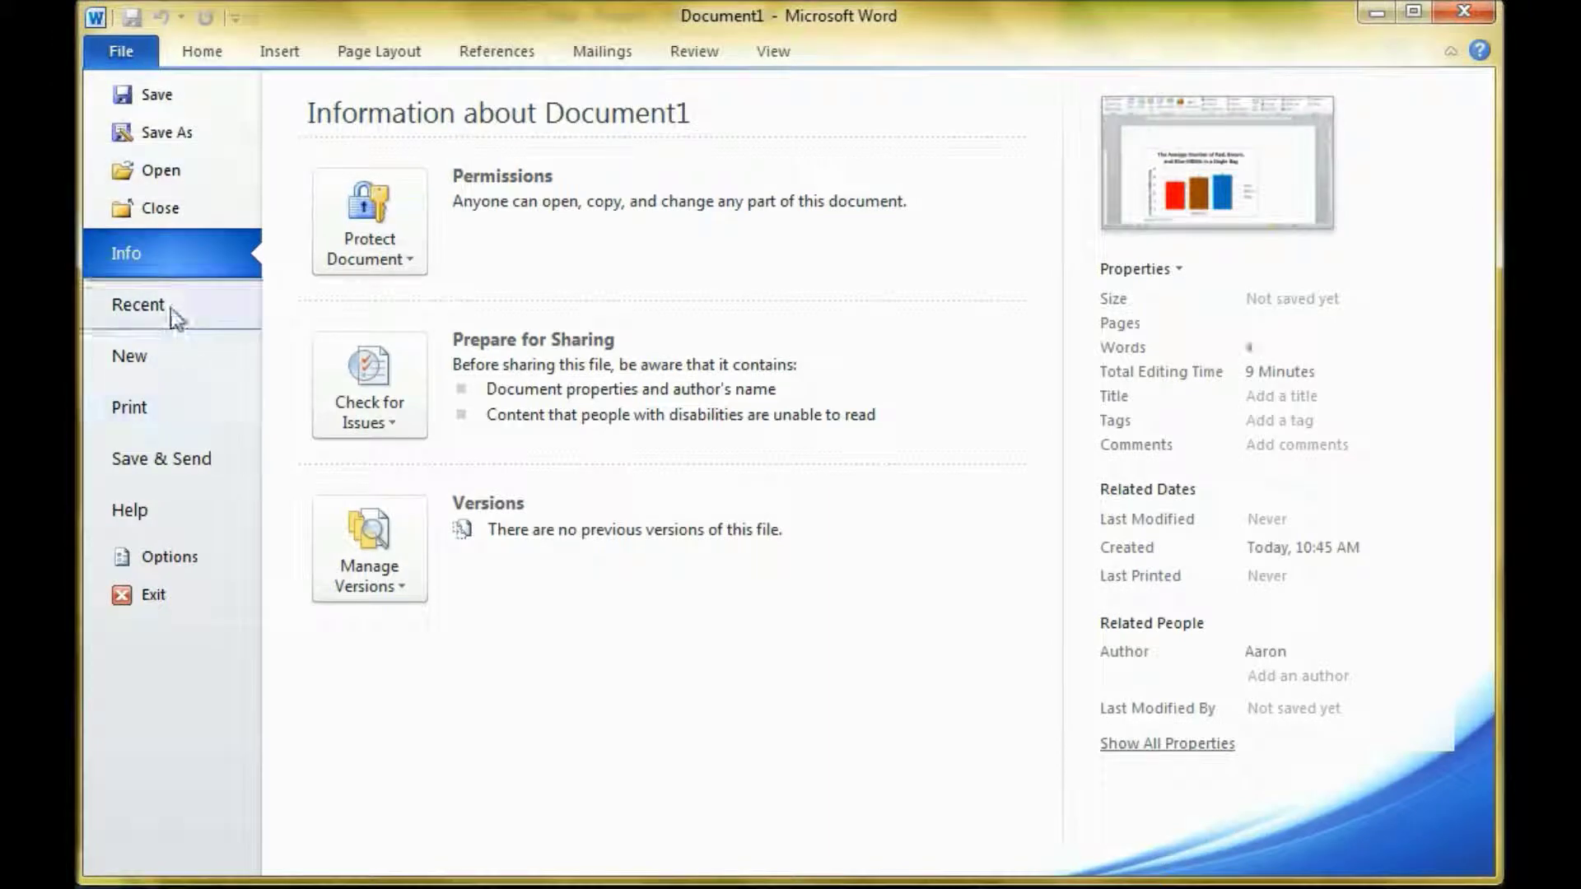
click(200, 471)
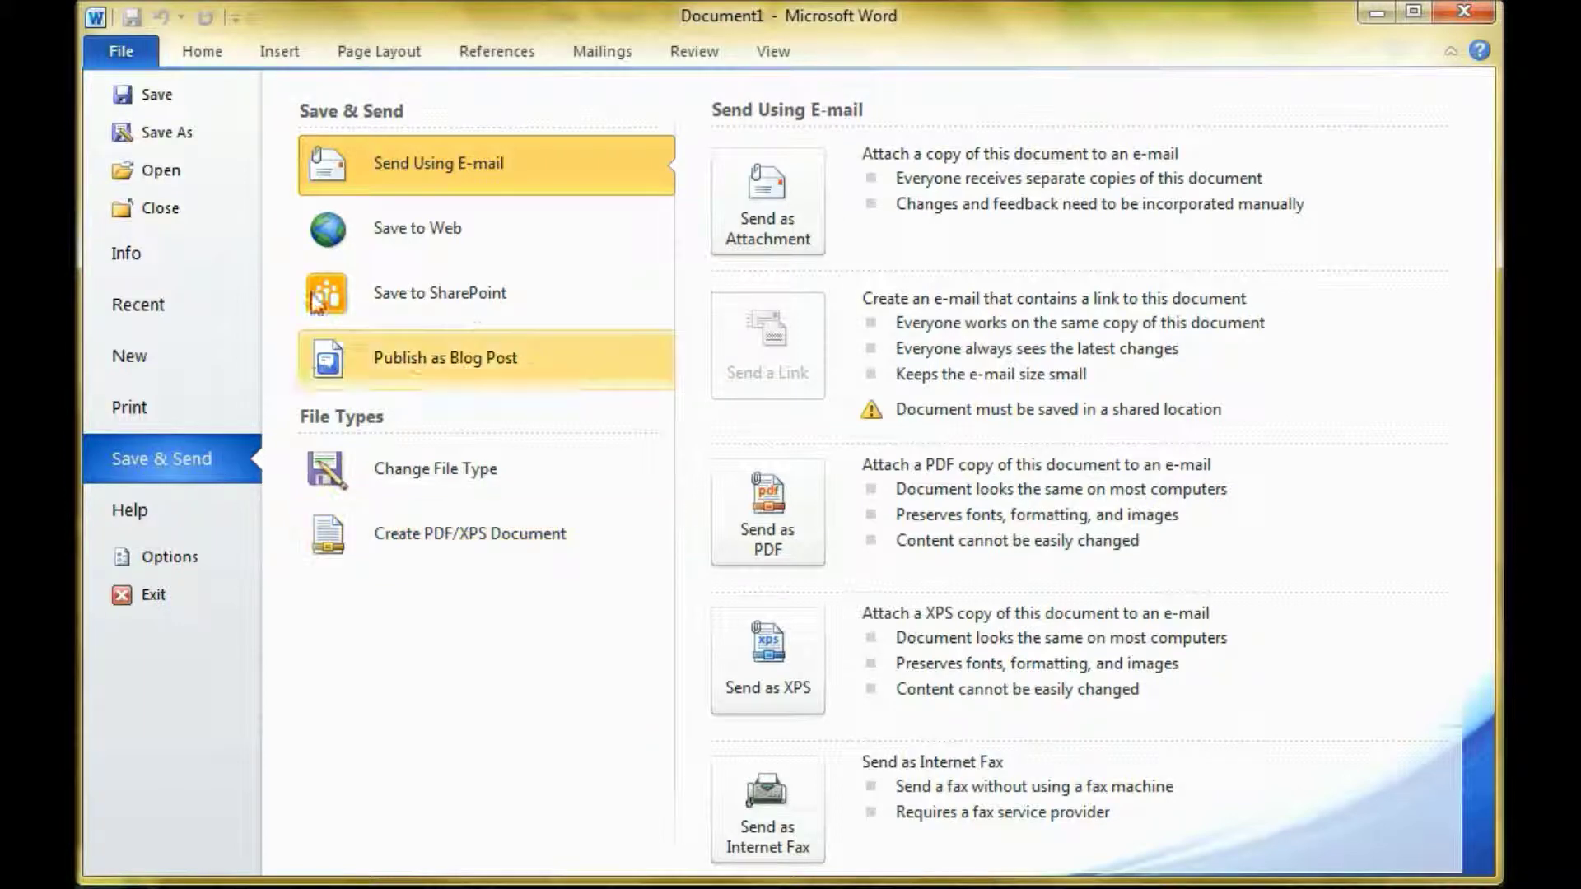
click(202, 51)
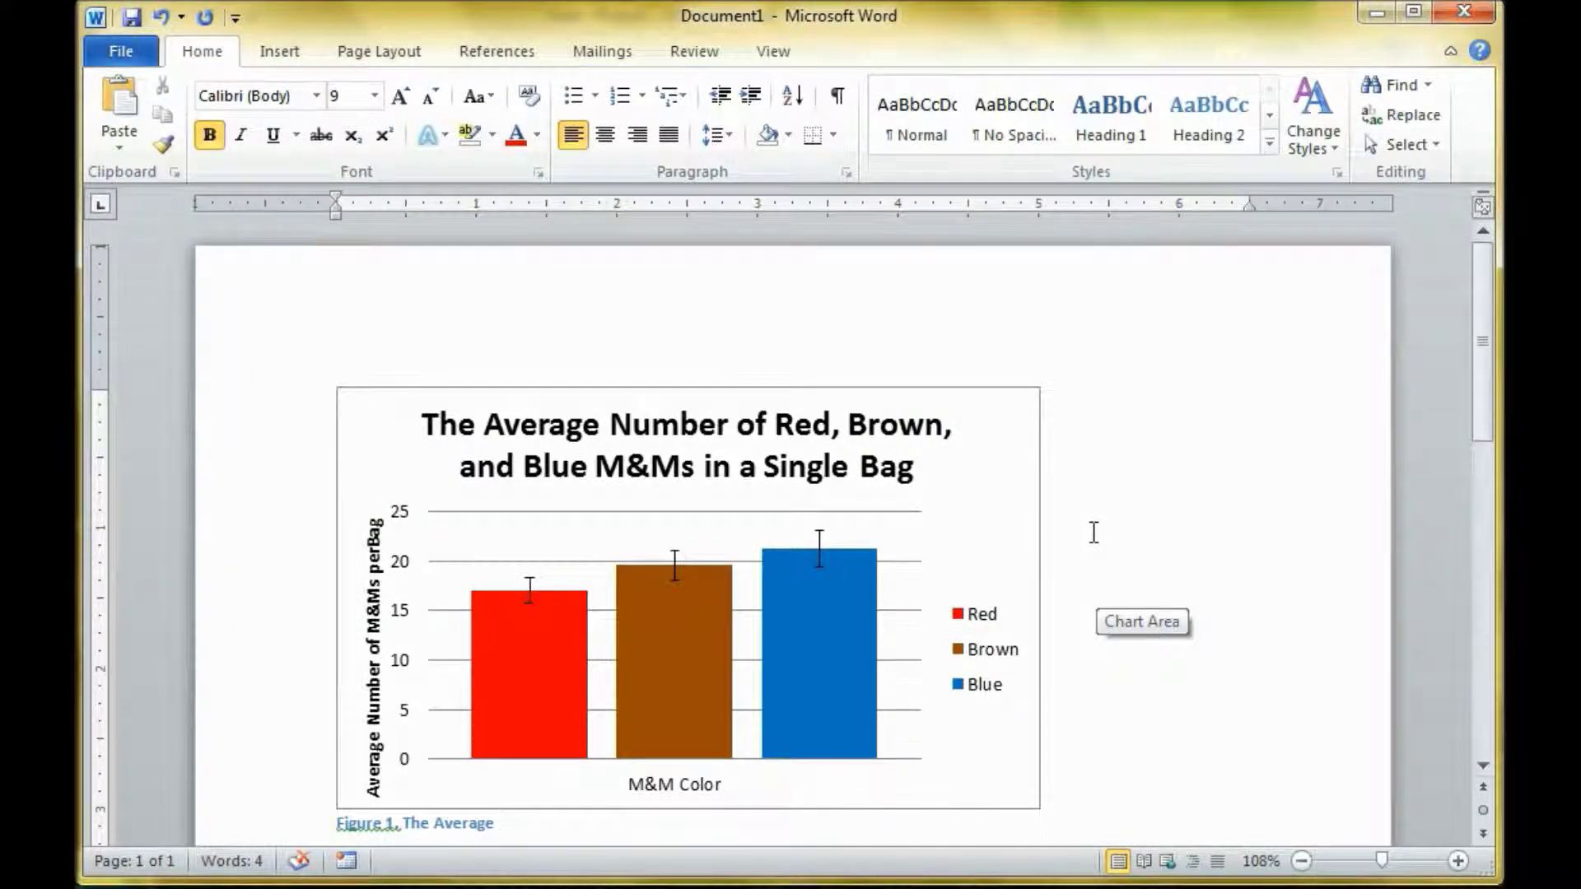
scroll(1093, 532, down, 3)
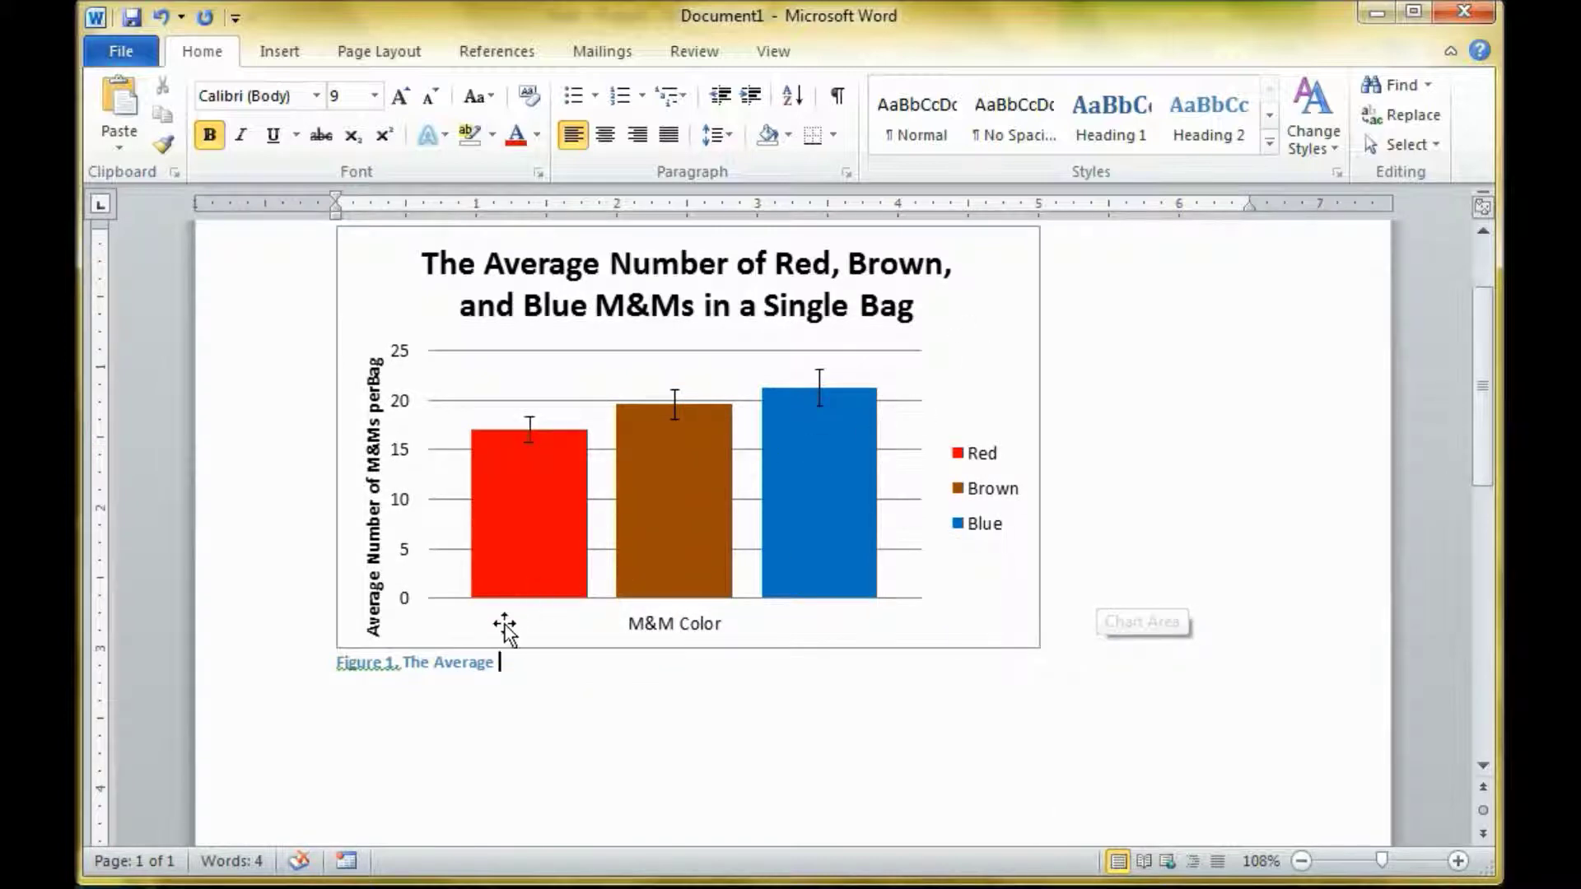